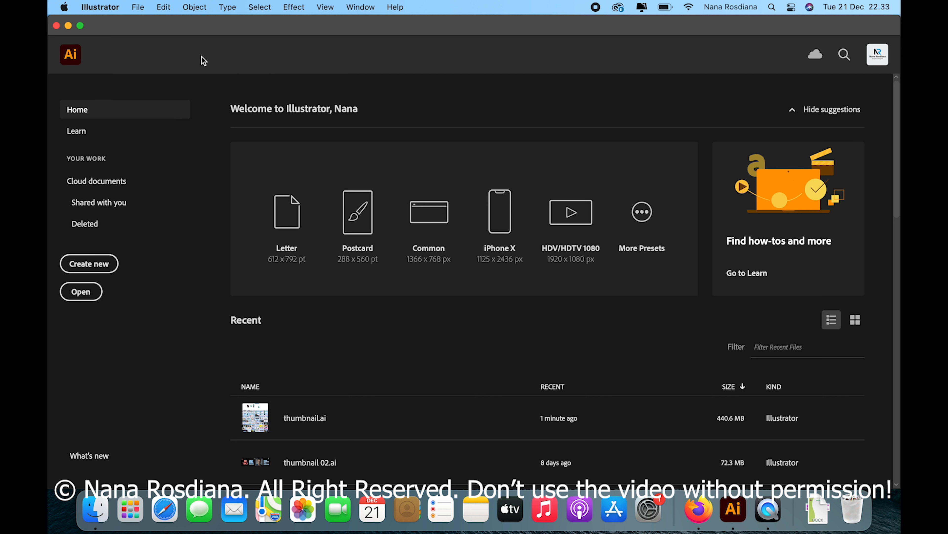
Create a new 1080 x 1080 px RGB document named "Gradient Color"
left_click(141, 11)
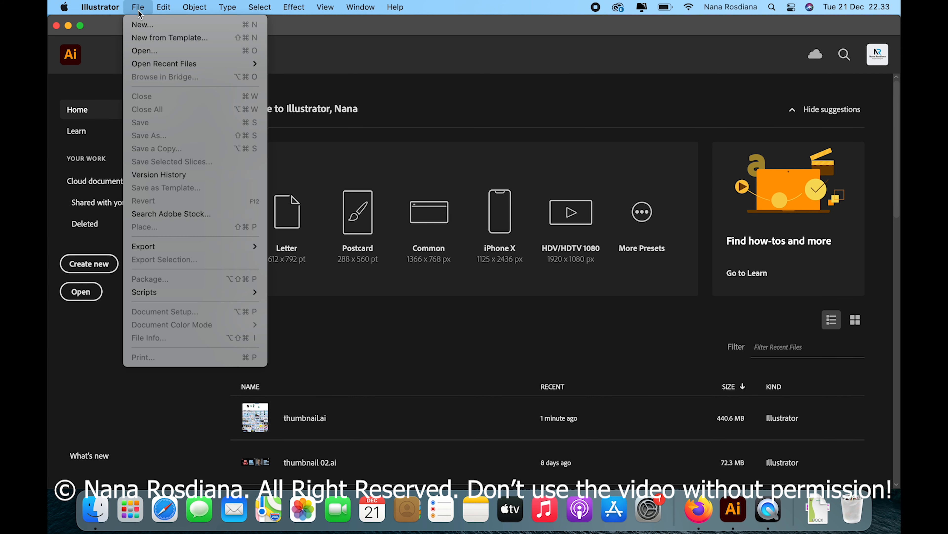
left_click(143, 24)
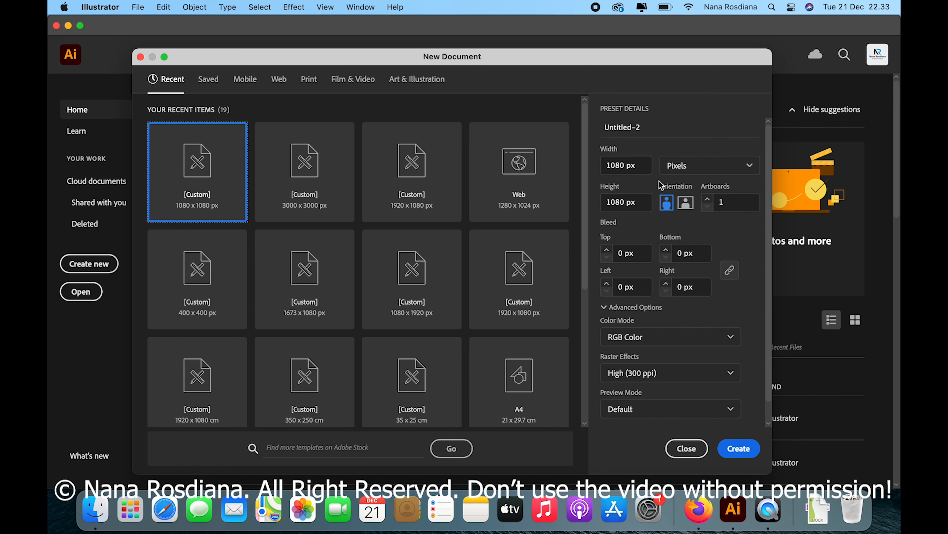
left_click(654, 128)
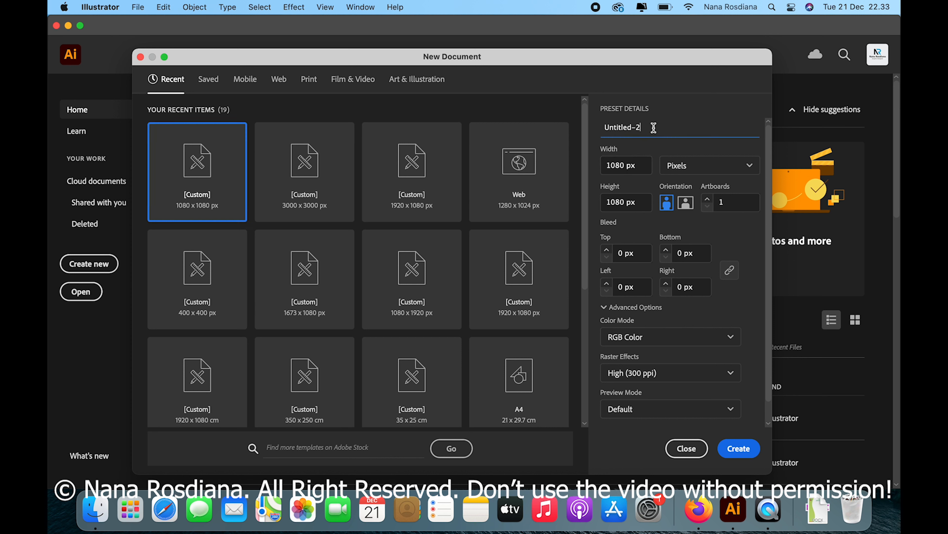
left_click_drag(643, 128, 558, 127)
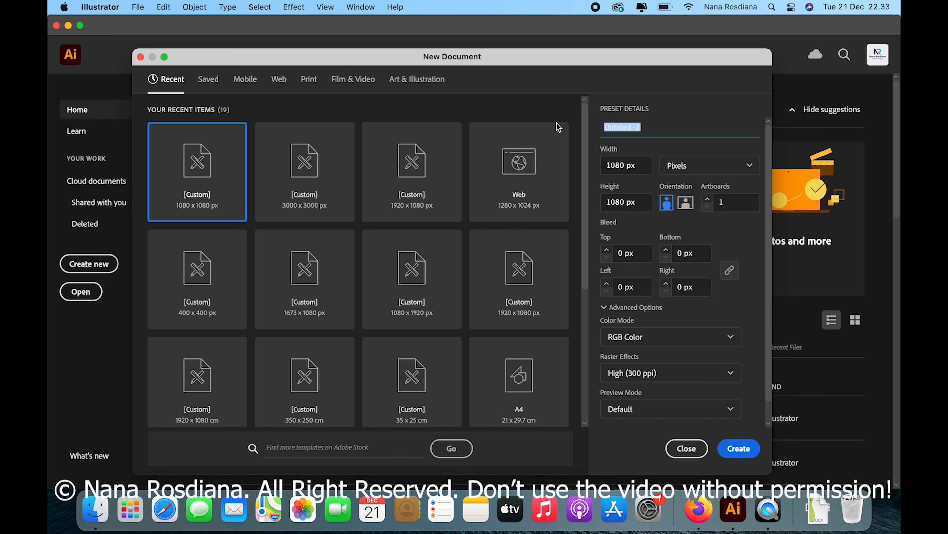
key("BackSpace")
type("Gradient Color")
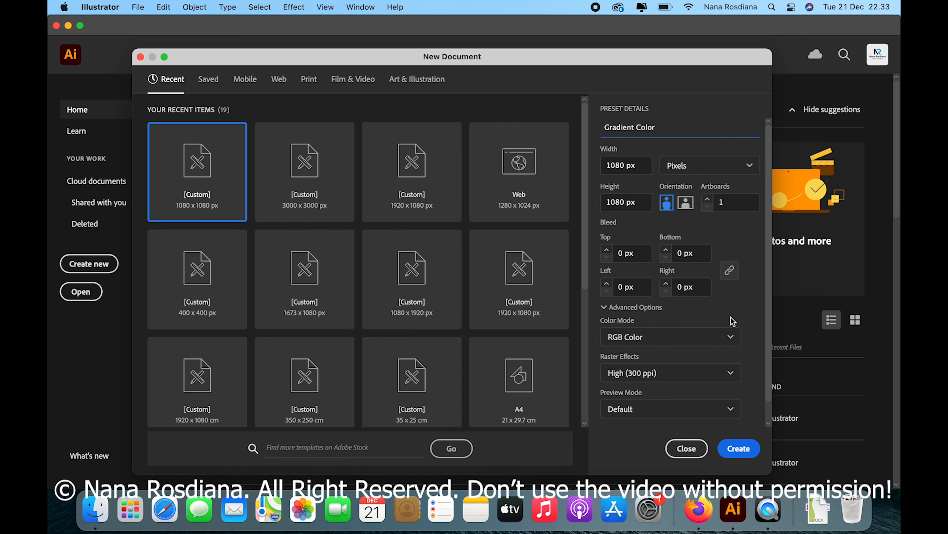
left_click(739, 448)
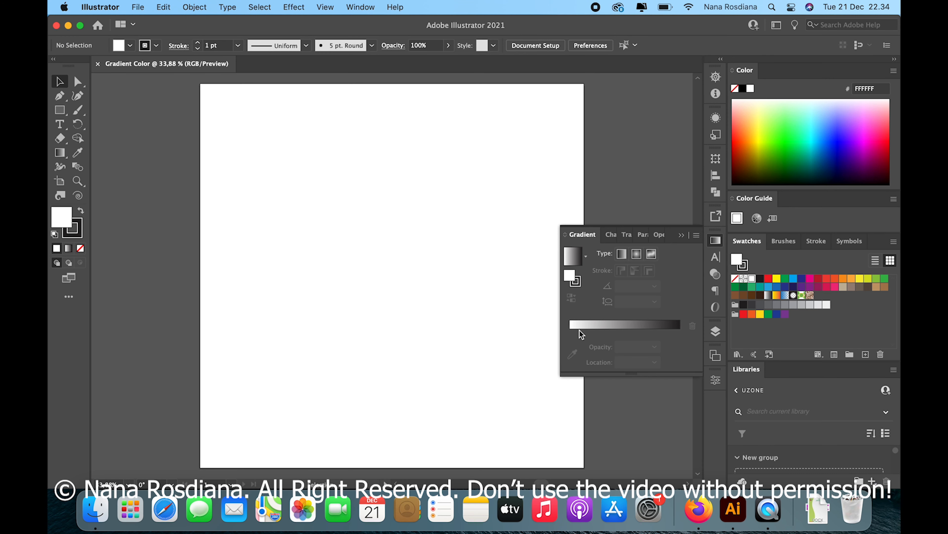
left_click(682, 235)
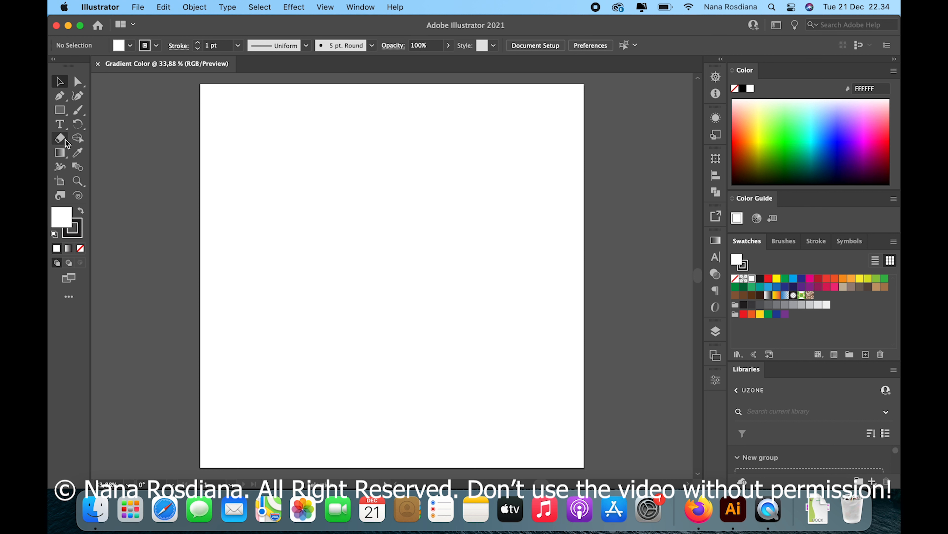
left_click(63, 157)
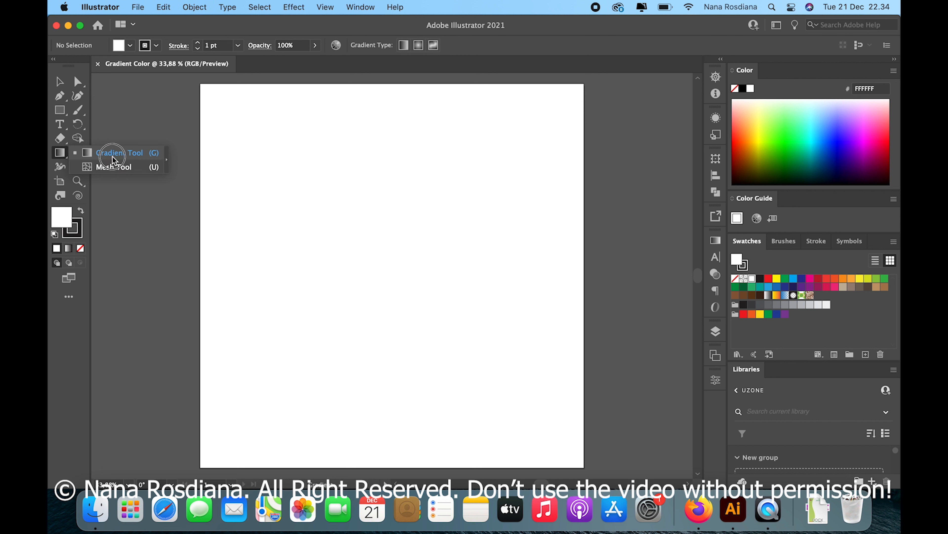
left_click(60, 154)
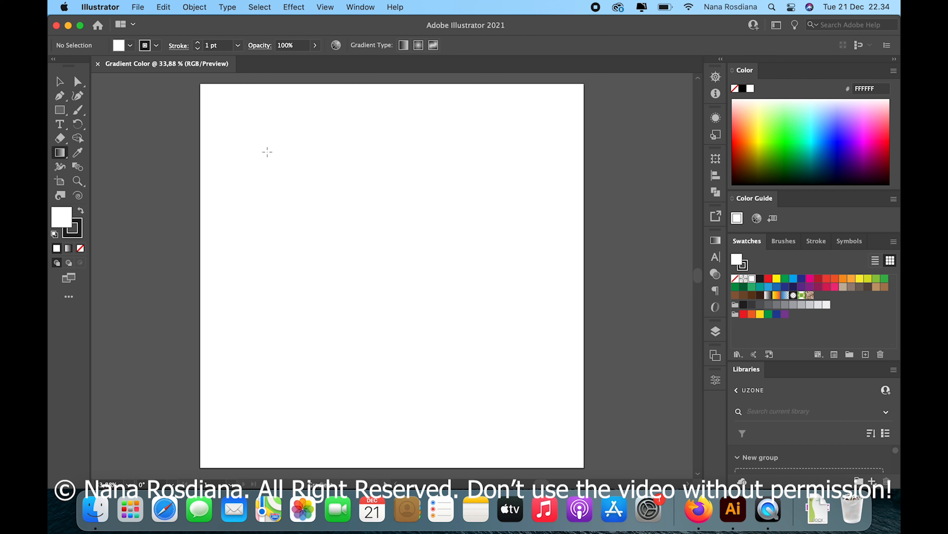
Create a rectangle 1080 px wide and 1080 px high on the artboard
left_click(59, 112)
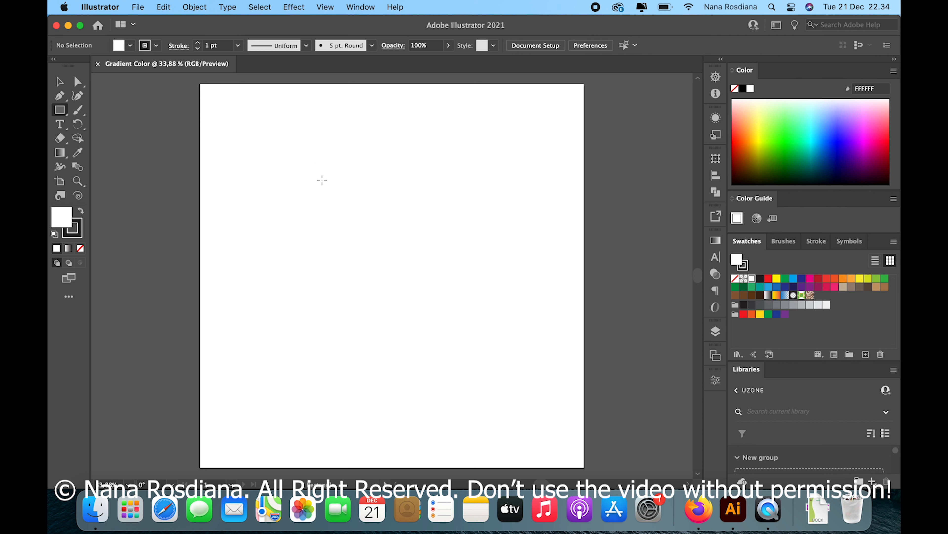
double_click(337, 185)
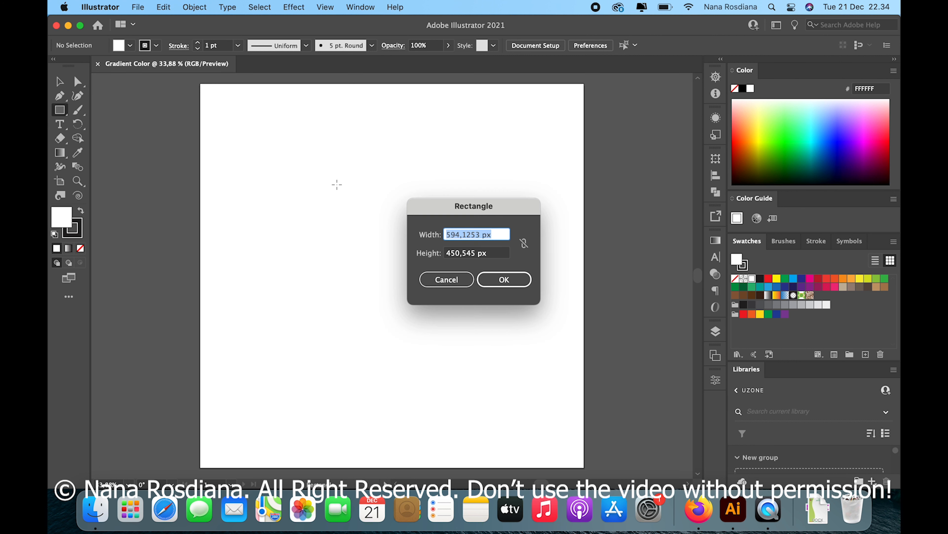
double_click(480, 234)
type("1080")
left_click_drag(476, 254, 419, 254)
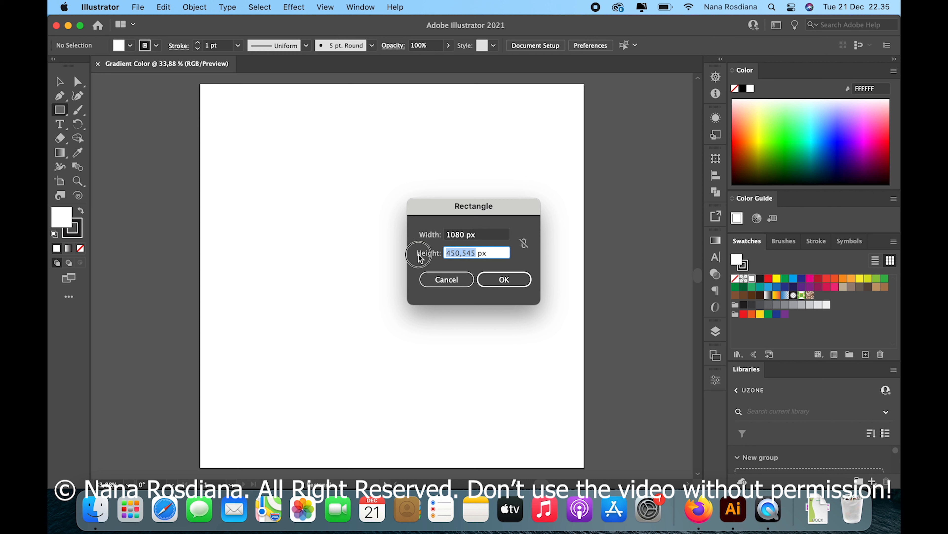
type("1")
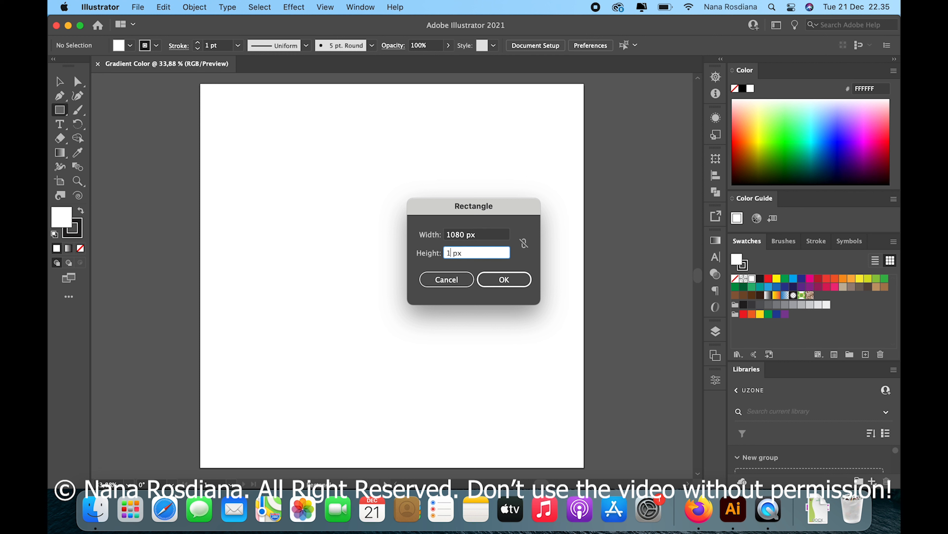
type("080")
left_click(514, 280)
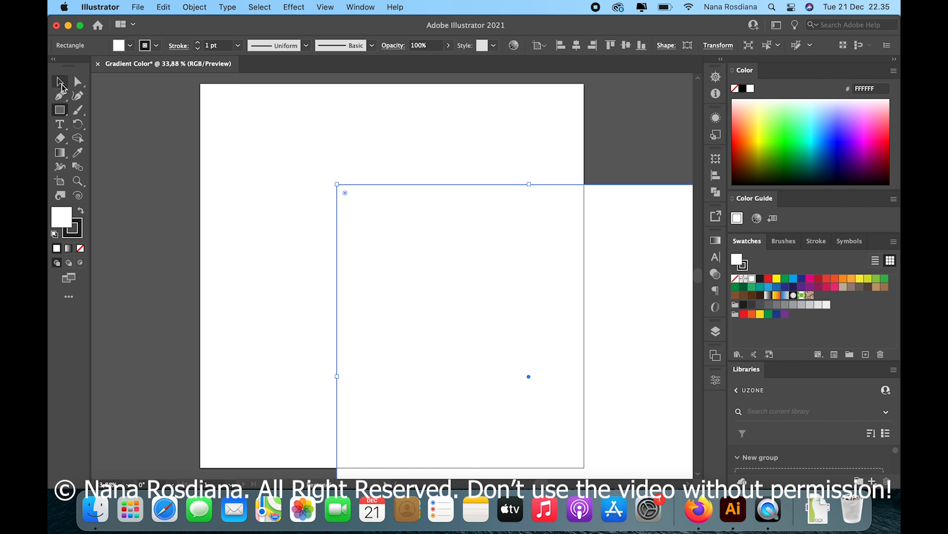
Center the rectangle horizontally and vertically on the artboard
left_click(61, 84)
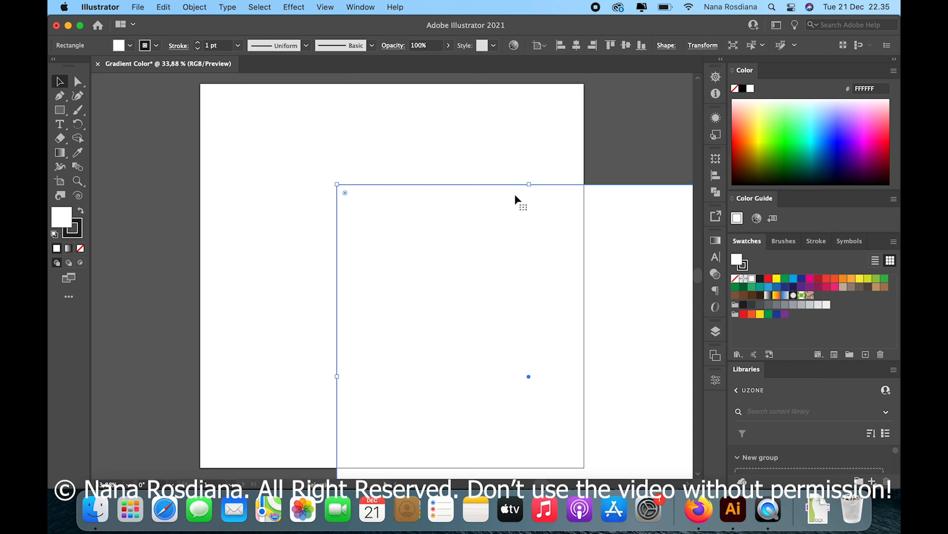
left_click(577, 48)
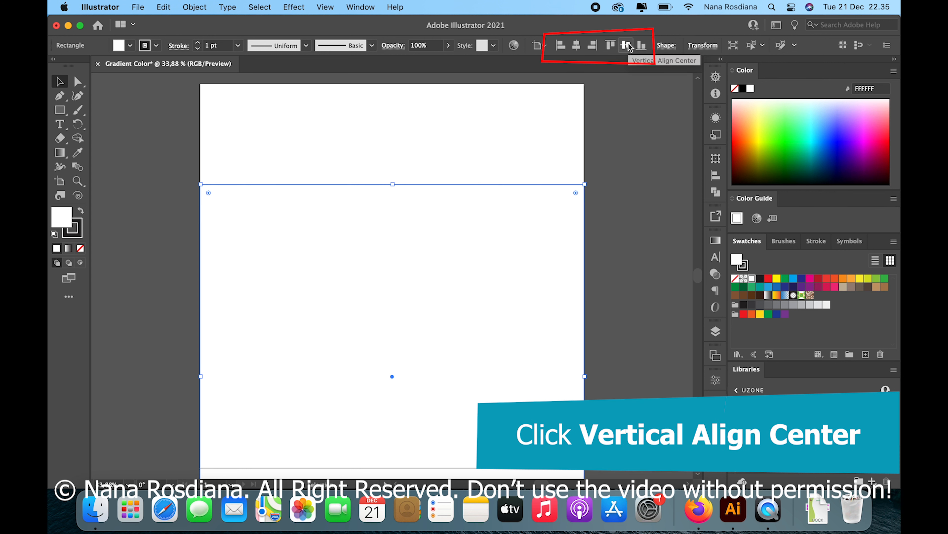
left_click(627, 46)
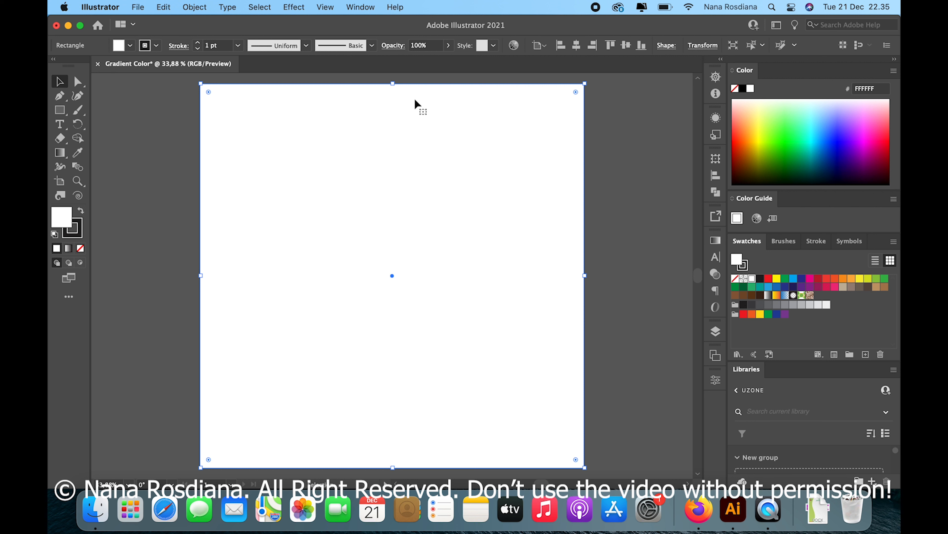
Fill the rectangle with the default white-to-black linear gradient
left_click(360, 8)
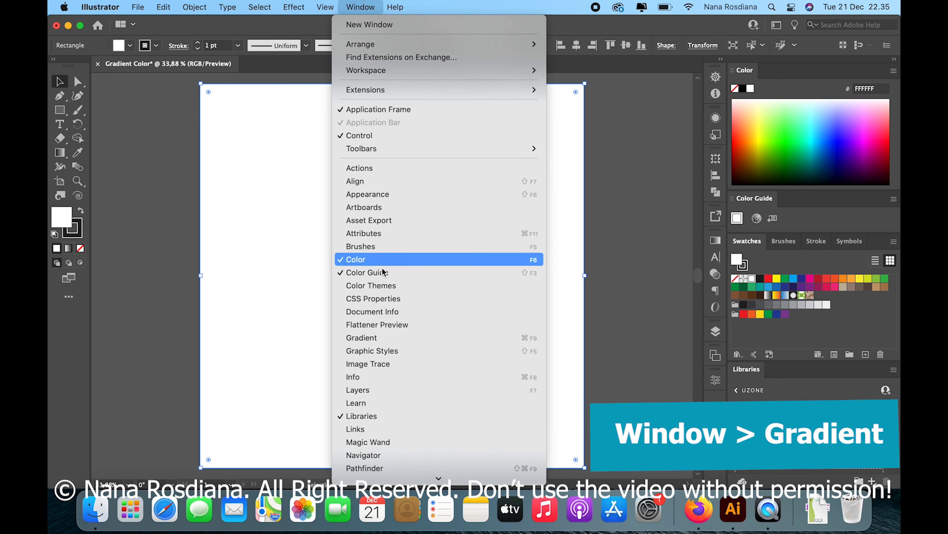
left_click(373, 339)
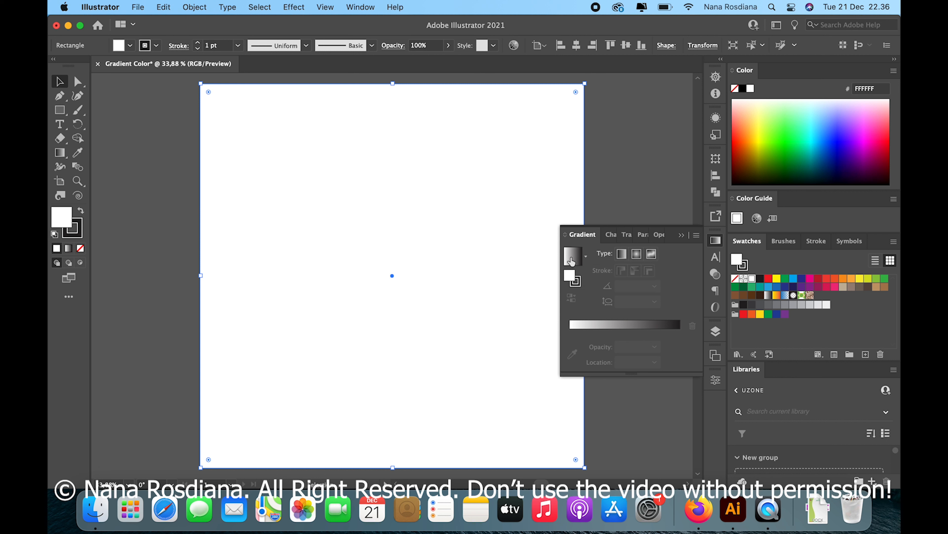
left_click(570, 261)
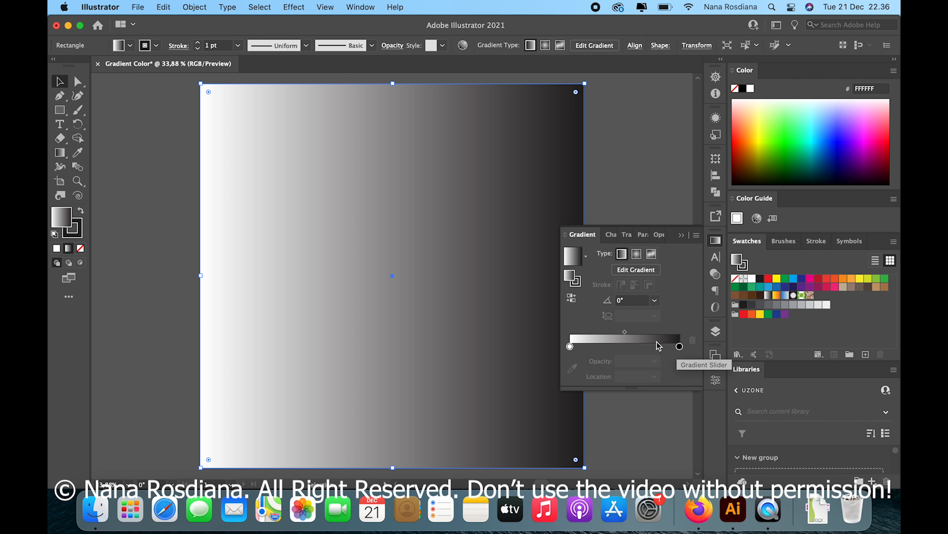
Remove the rectangle's stroke and make its fill active again
left_click(79, 235)
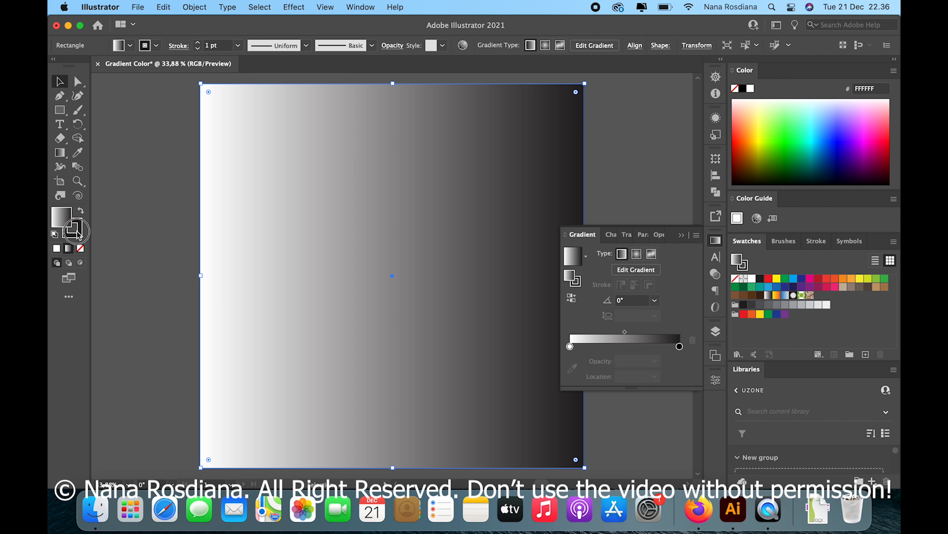
left_click(80, 248)
left_click(63, 216)
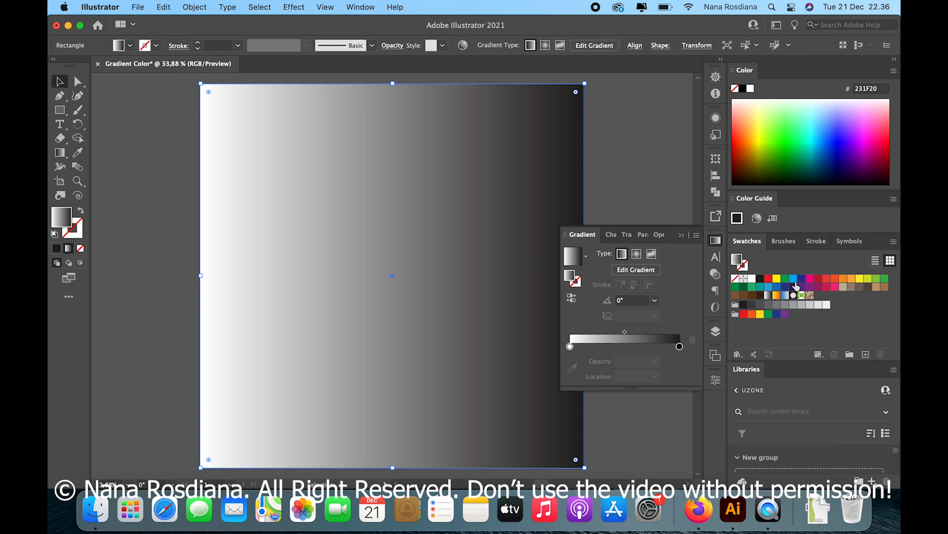
Color the gradient's start stop red BE1E2D and end stop orange F7941D, and add a CMYK Yellow stop at about 50%
left_click(818, 279)
left_click_drag(818, 282, 570, 347)
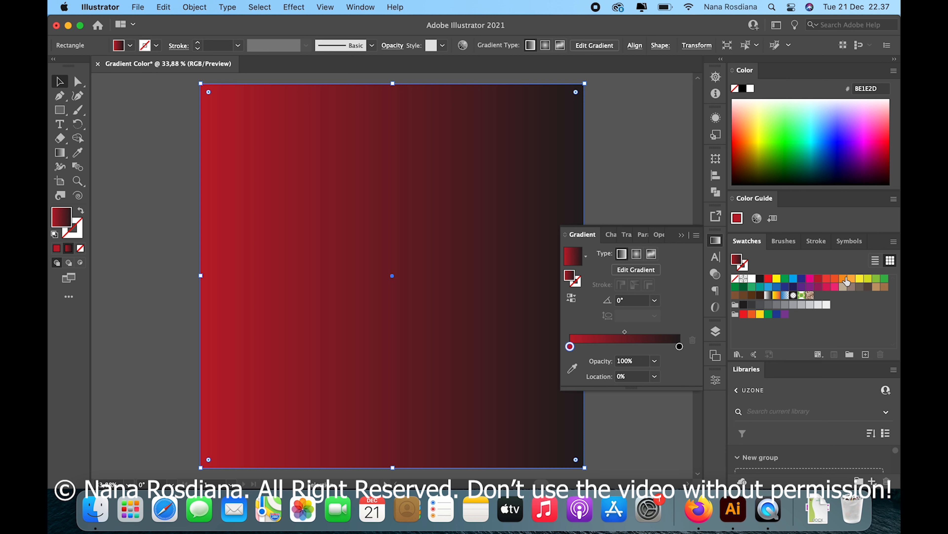
left_click_drag(845, 281, 679, 346)
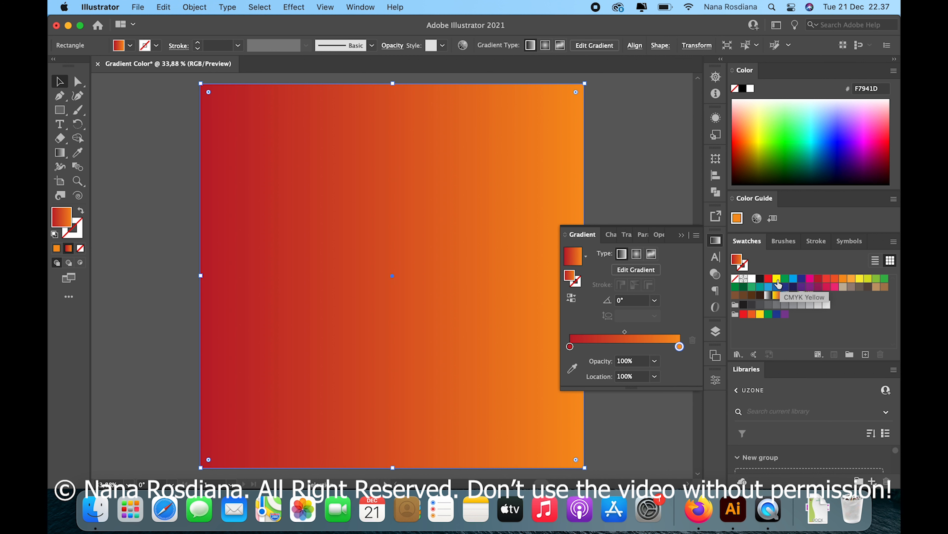
left_click_drag(778, 285, 626, 346)
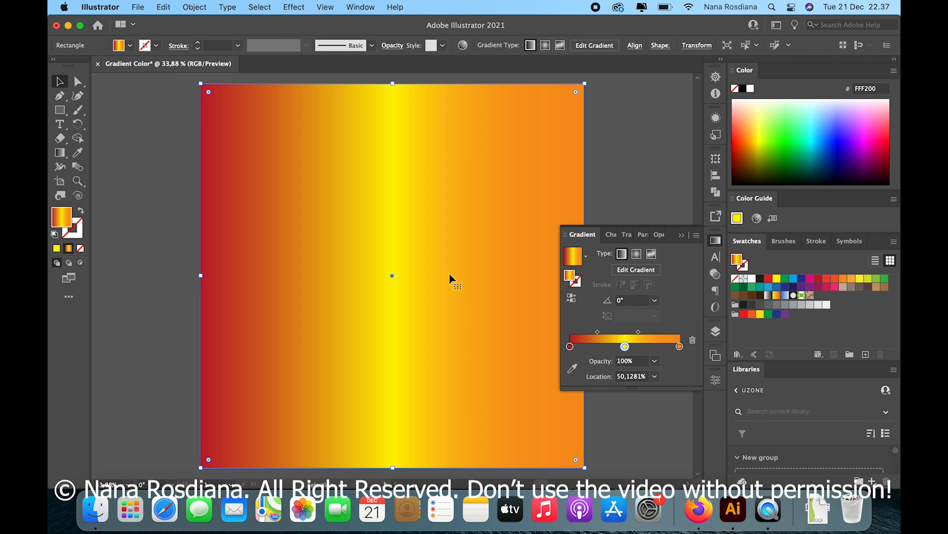
Set the gradient angle to -60° and move the yellow color stop to about 77% along the gradient
left_click(655, 301)
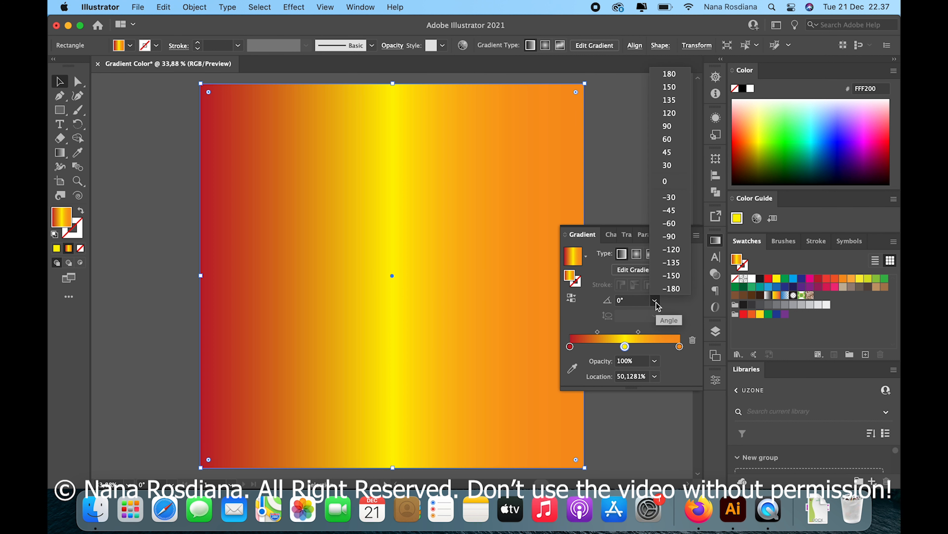
left_click(674, 224)
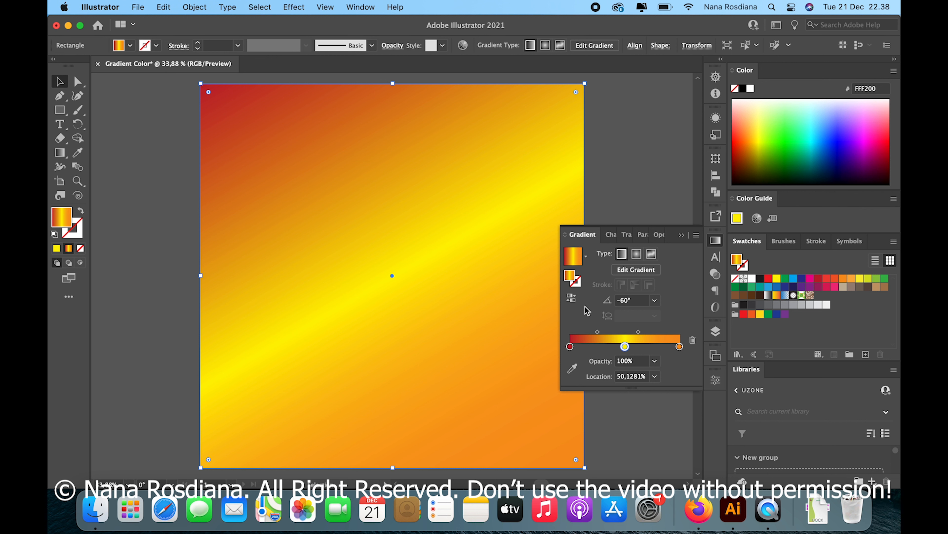
left_click(60, 153)
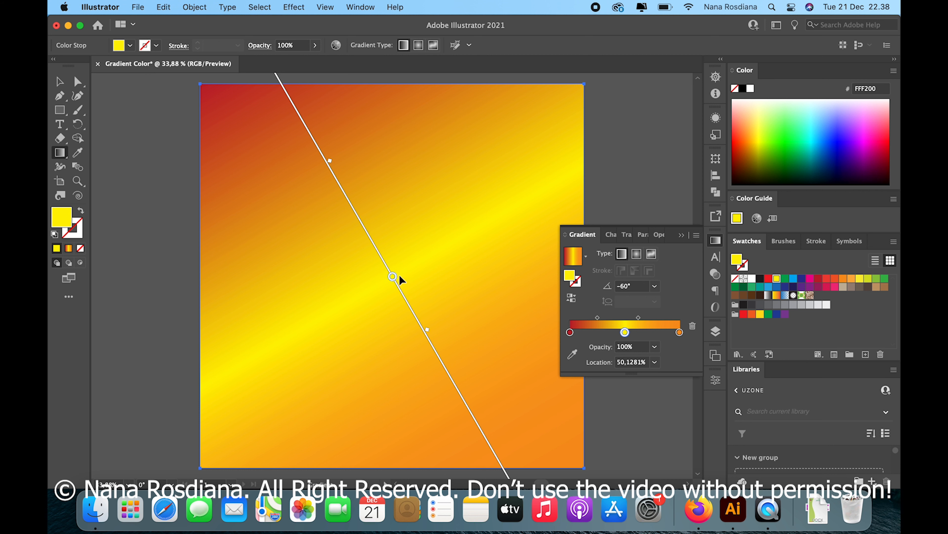
mouse_move(394, 278)
left_mouse_down()
mouse_move(327, 207)
mouse_move(376, 244)
mouse_move(324, 186)
mouse_move(326, 167)
mouse_move(337, 180)
mouse_move(327, 162)
left_mouse_up()
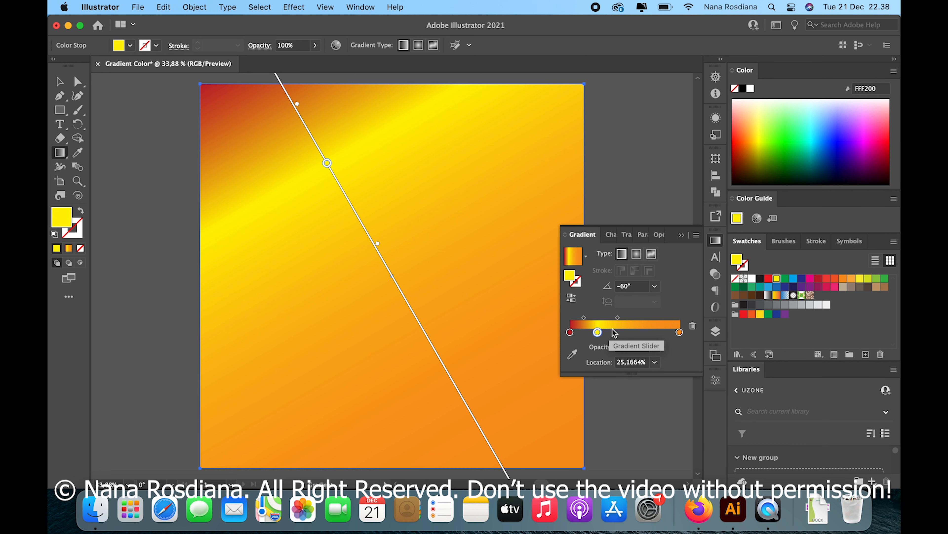
left_click_drag(598, 336, 657, 339)
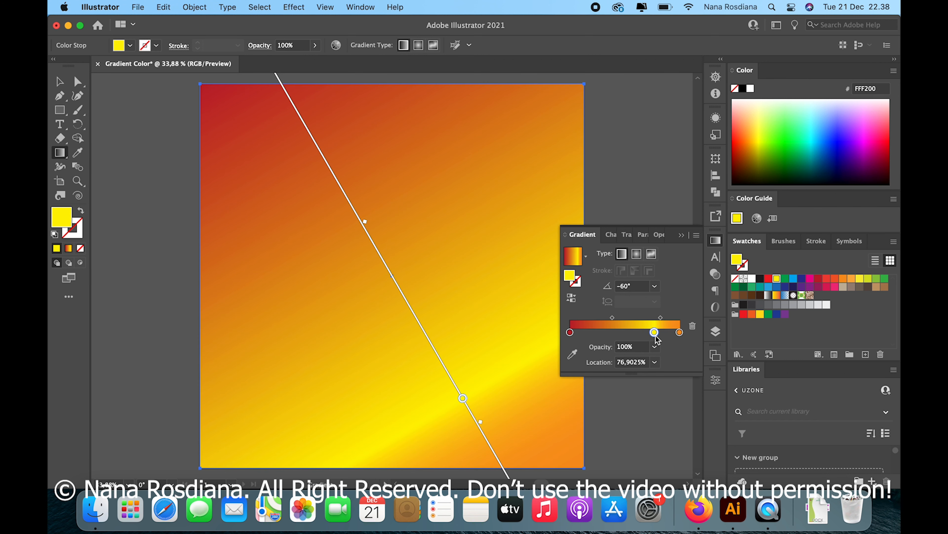
Set the rectangle's gradient angle to 45° and return to the Selection tool
left_click(655, 287)
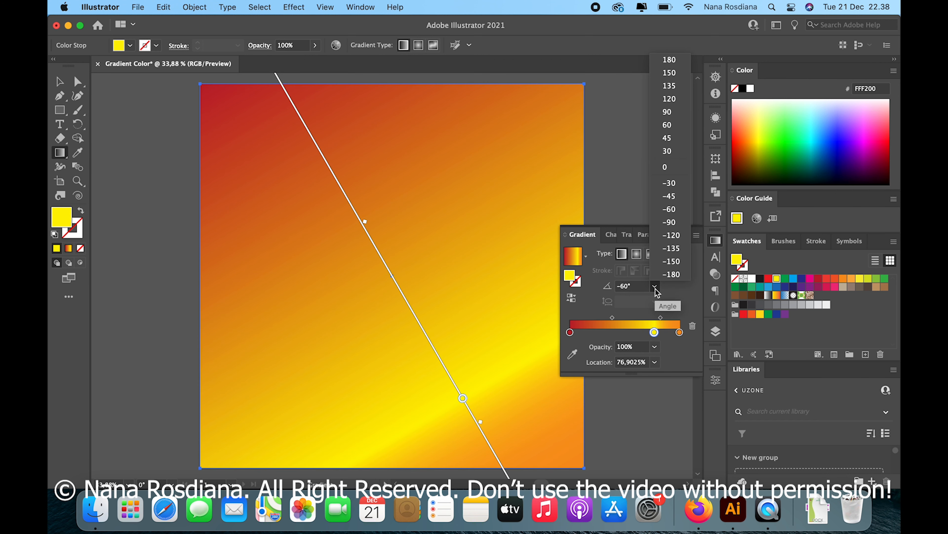
left_click(669, 139)
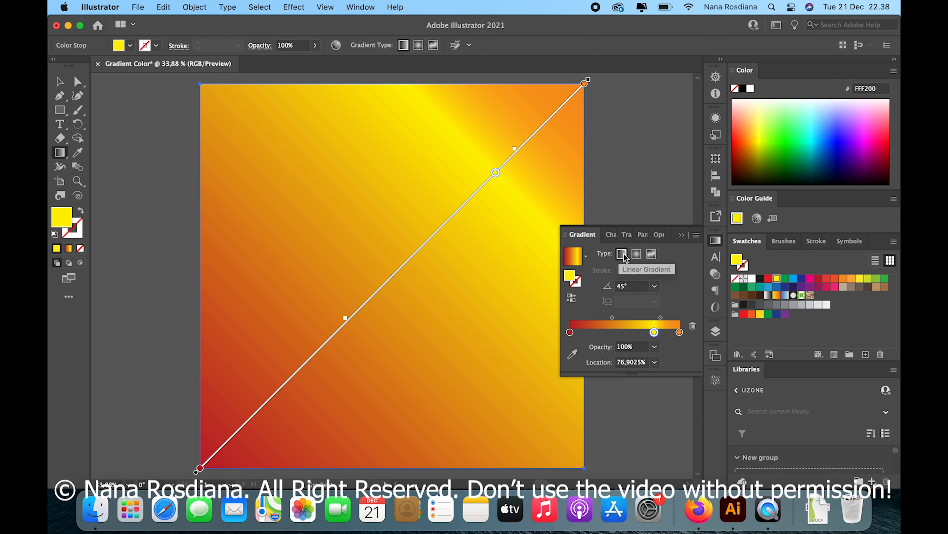
key("v")
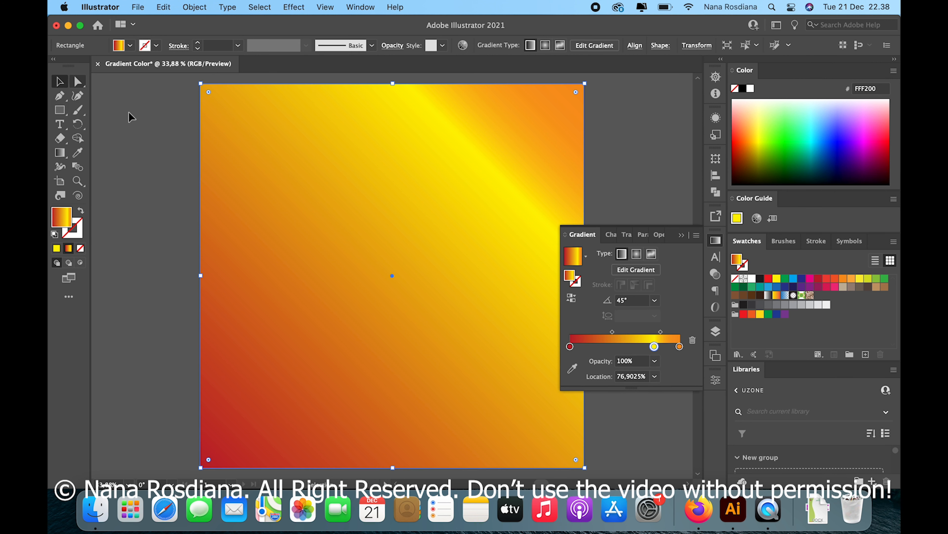
Add a second artboard to the Gradient Color document beside the first one
scroll(241, 222, "right", 3)
left_click(715, 356)
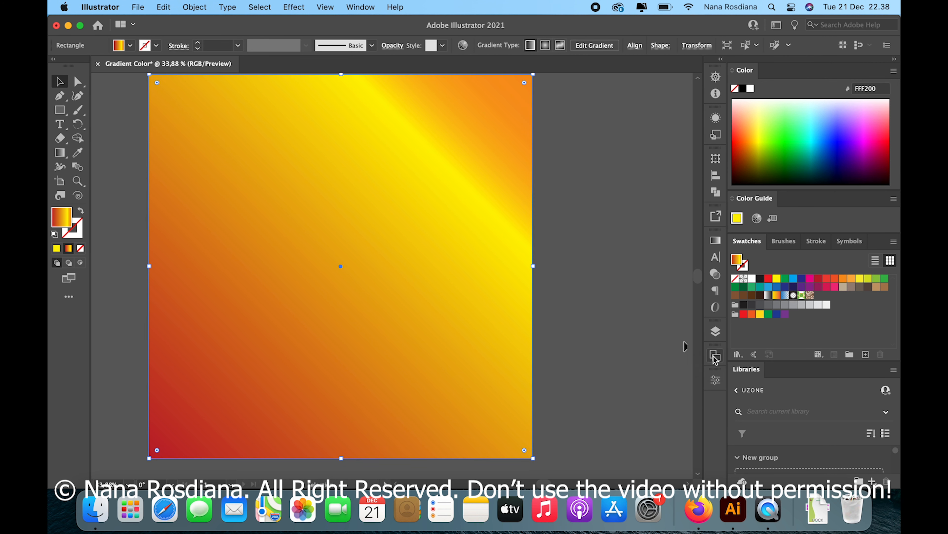
left_click(715, 356)
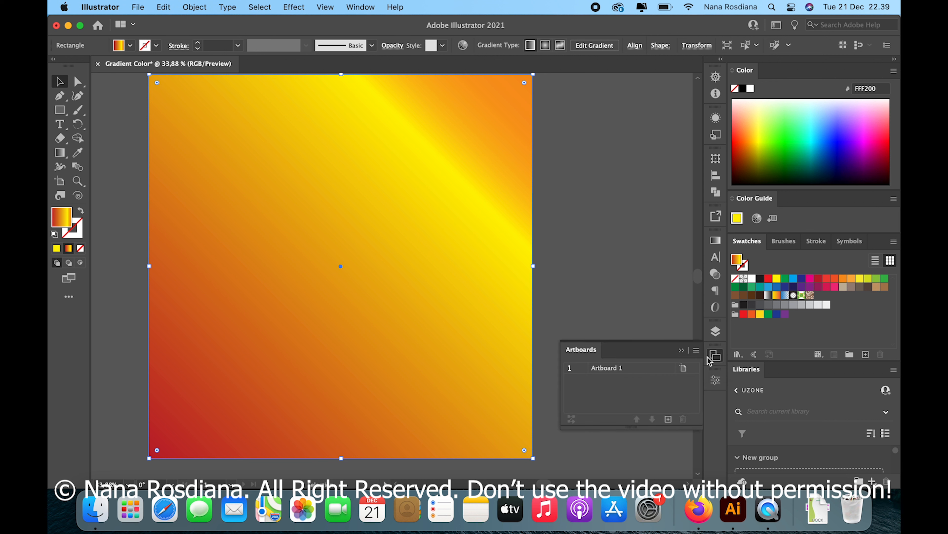
left_click(668, 419)
scroll(398, 269, "down", 1)
scroll(400, 268, "left", 3)
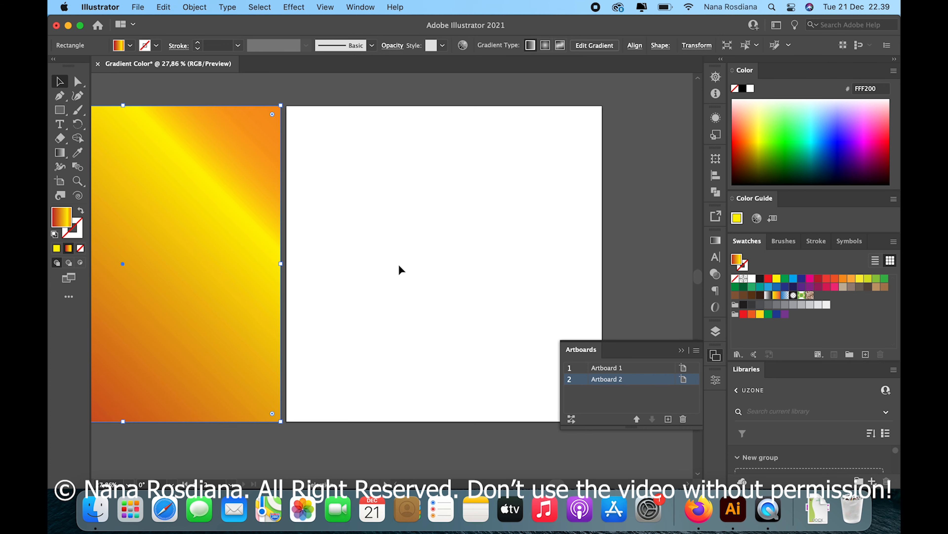
left_click(681, 350)
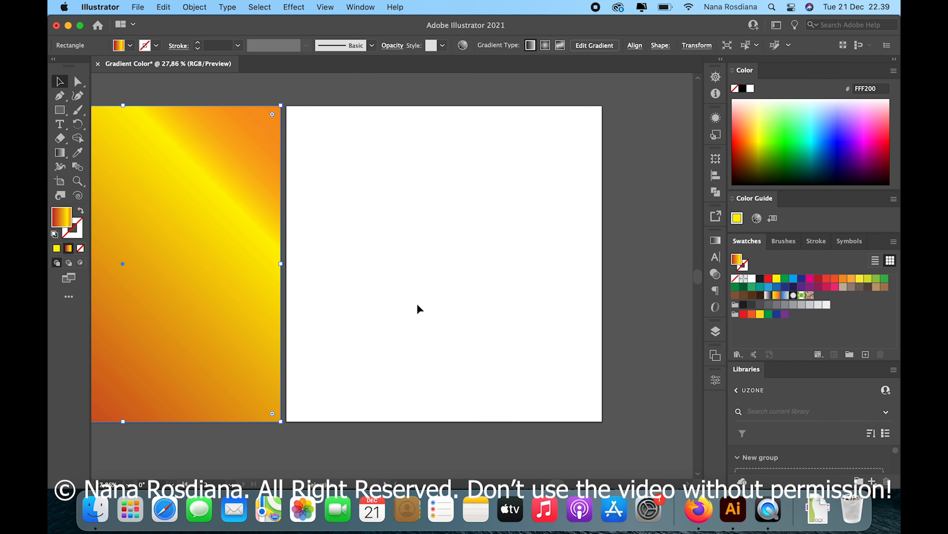
Create a 1080 x 1080 px rectangle on the second artboard, keeping the existing gradient fill
scroll(417, 303, "left", 5)
scroll(285, 269, "left", 2)
scroll(285, 269, "down", 1)
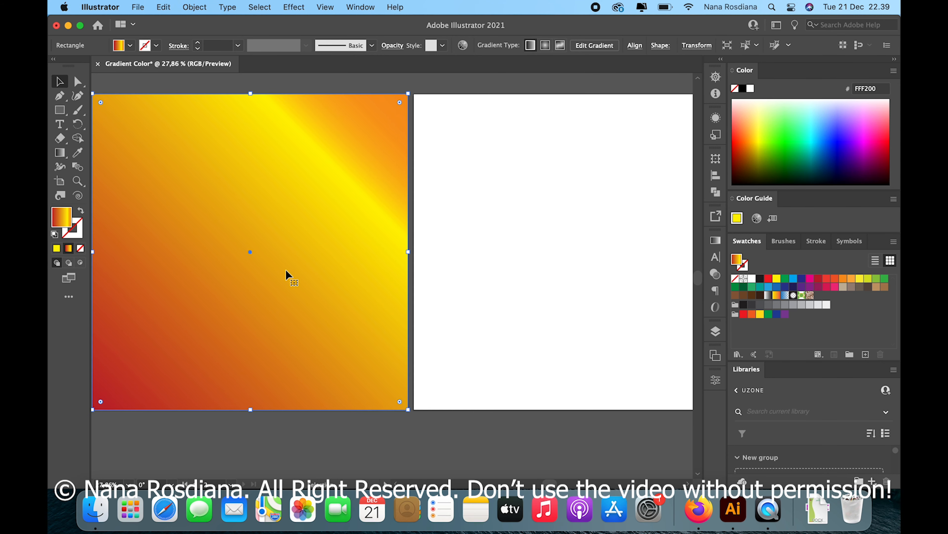
left_click(59, 111)
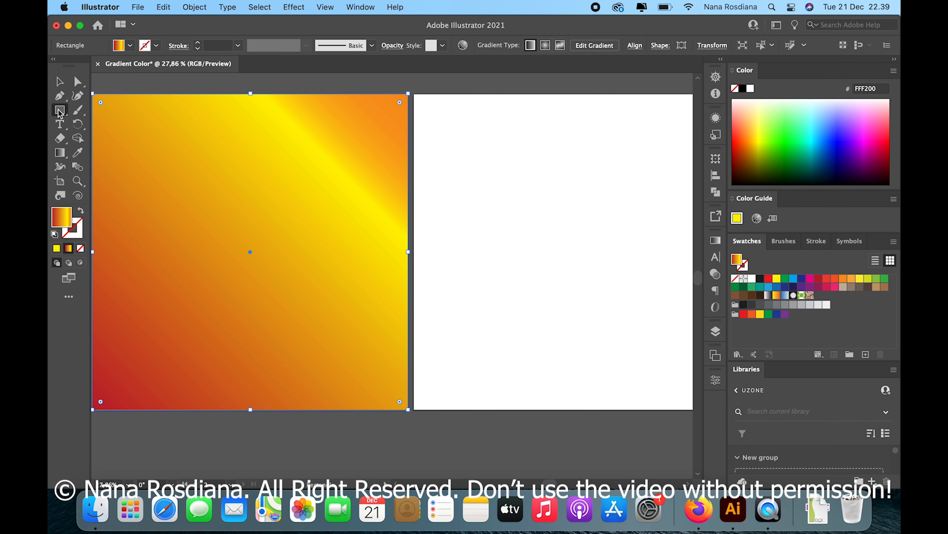
scroll(526, 218, "right", 3)
scroll(525, 218, "down", 1)
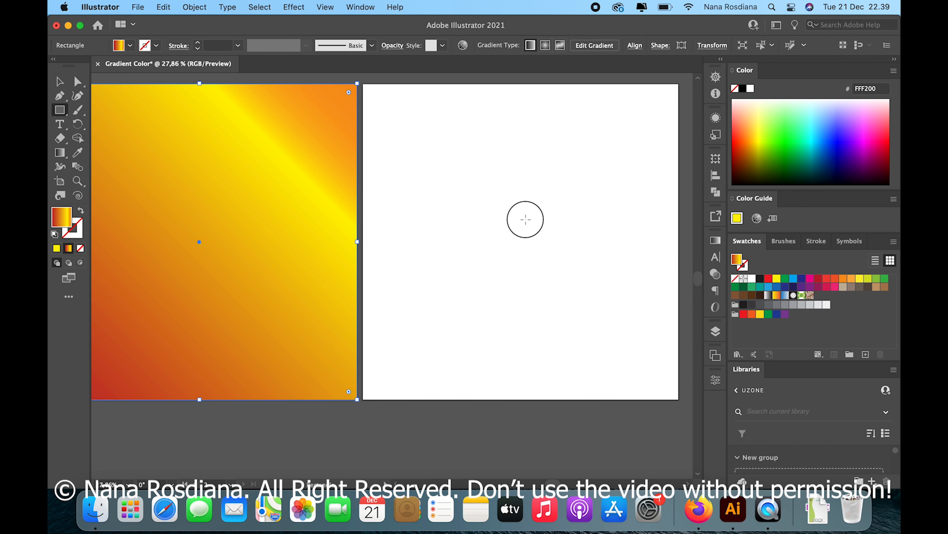
left_click(525, 219)
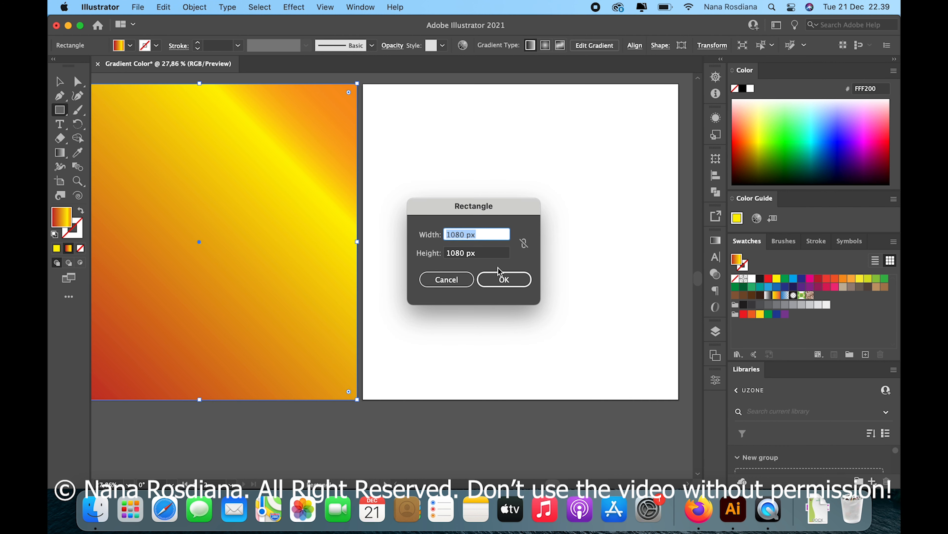
left_click(504, 280)
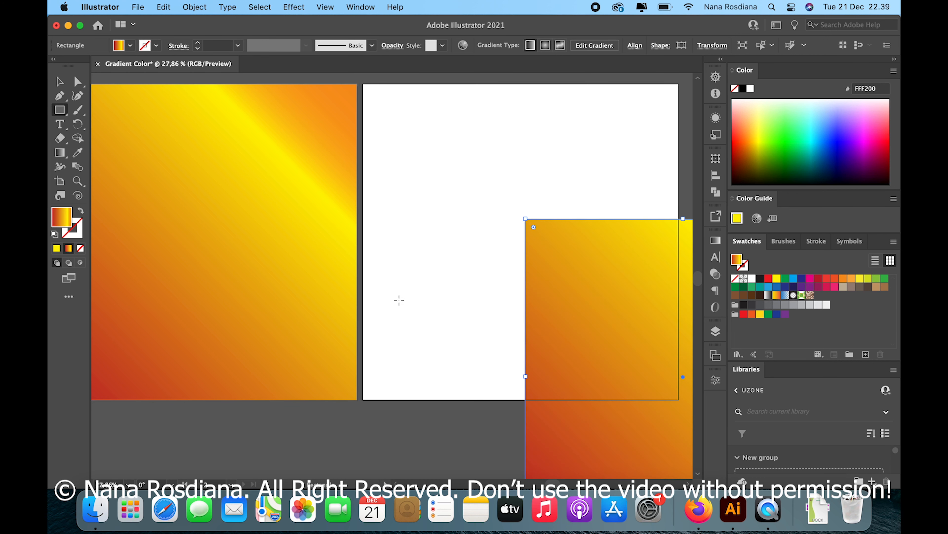
Center the new rectangle horizontally and vertically on the second artboard
scroll(505, 278, "right", 5)
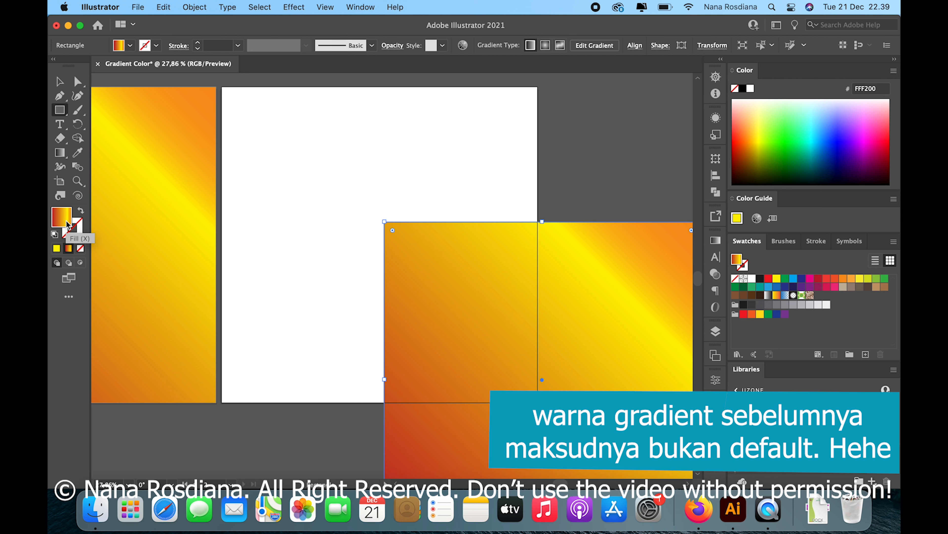
left_click(59, 83)
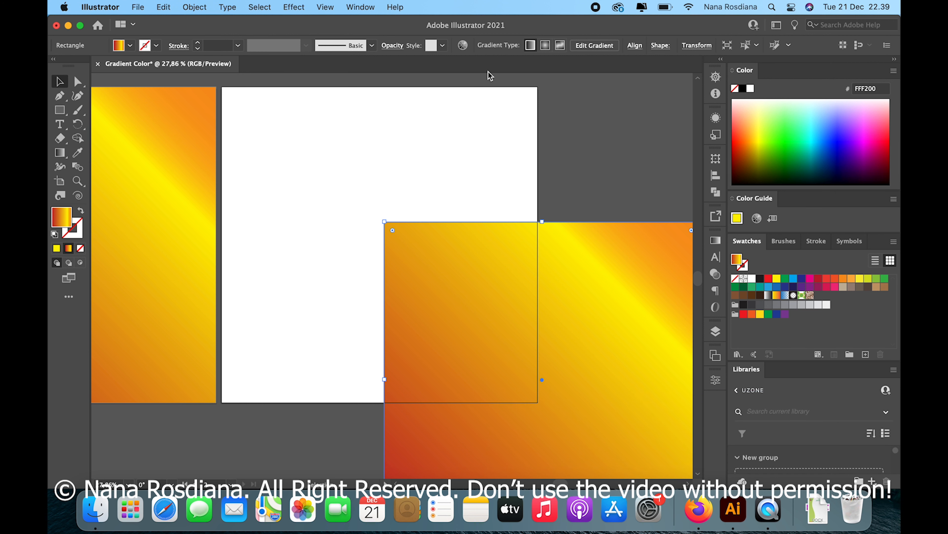
left_click(635, 46)
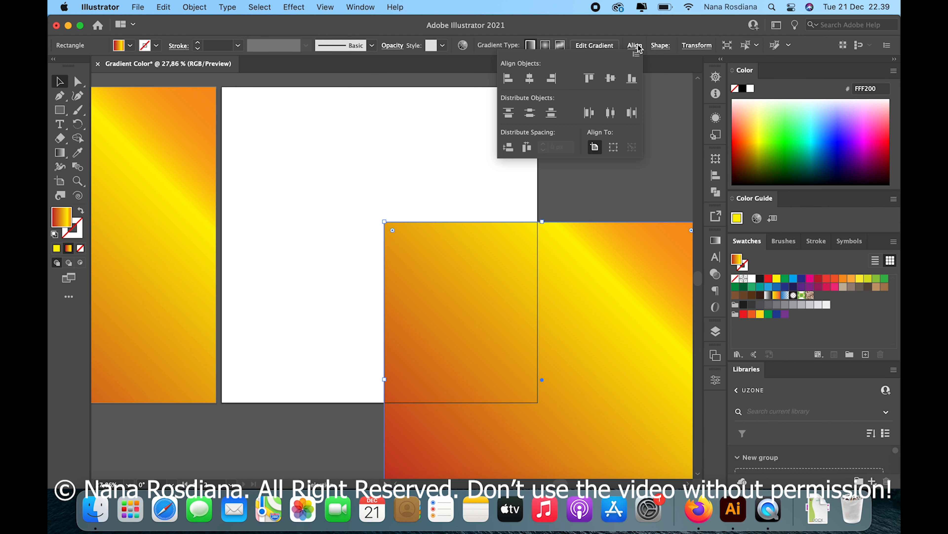
left_click(528, 85)
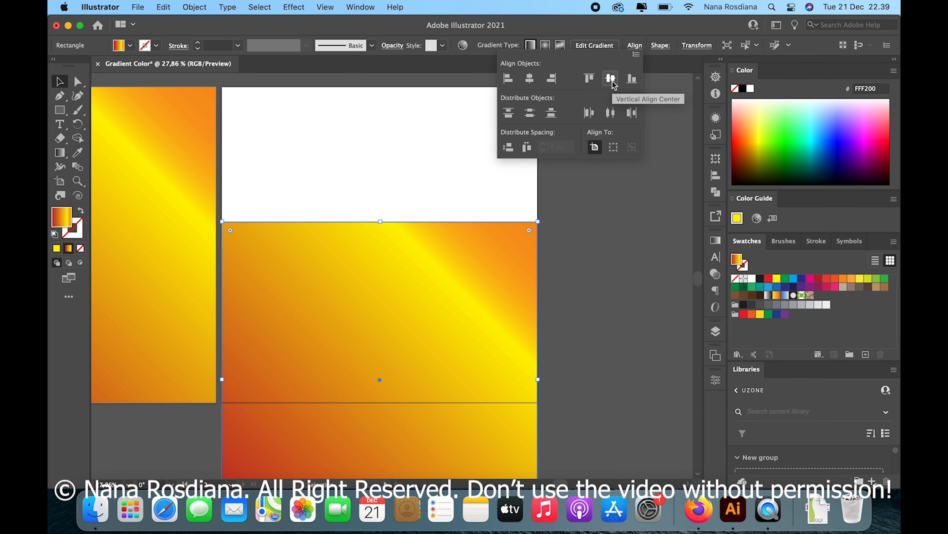
left_click(612, 81)
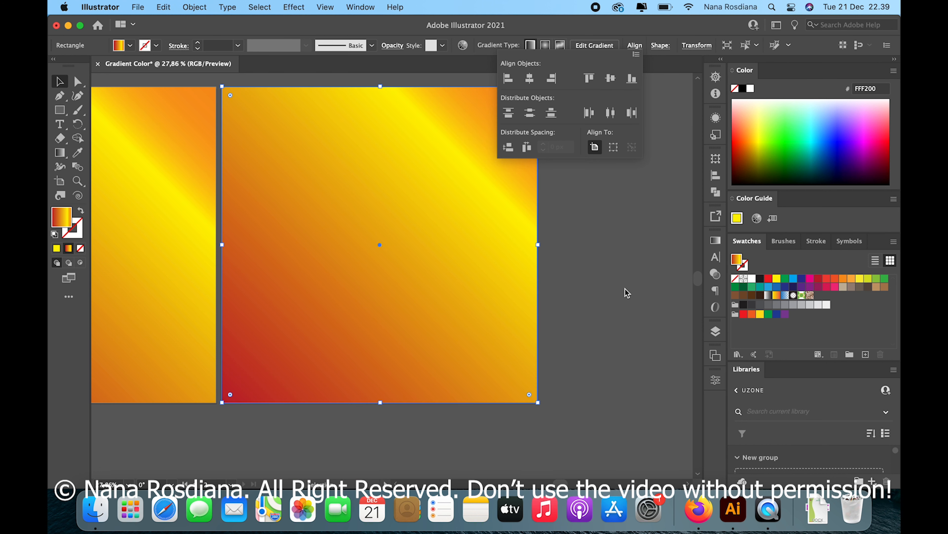
Change the second rectangle's gradient to radial and move its orange color stop to about 49% with the Gradient tool
left_click(715, 243)
left_click(715, 242)
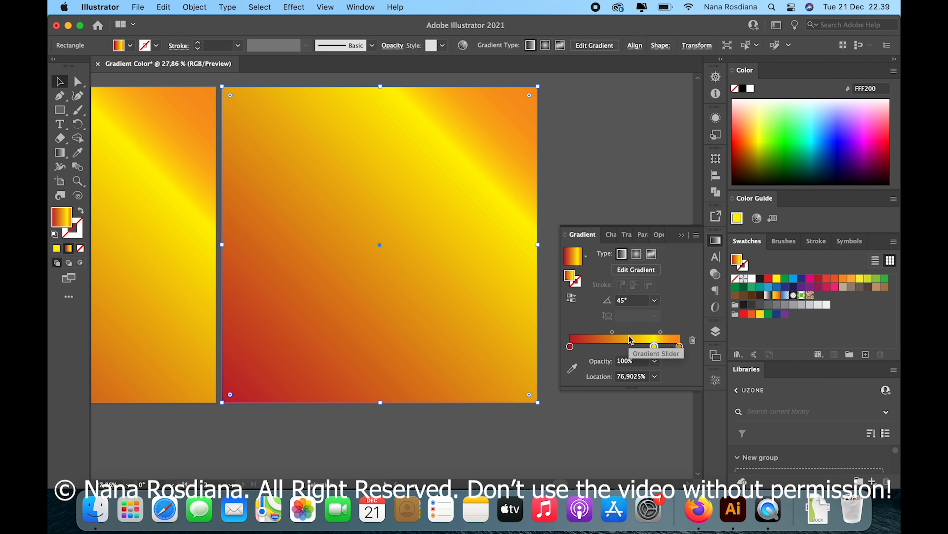
left_click(637, 254)
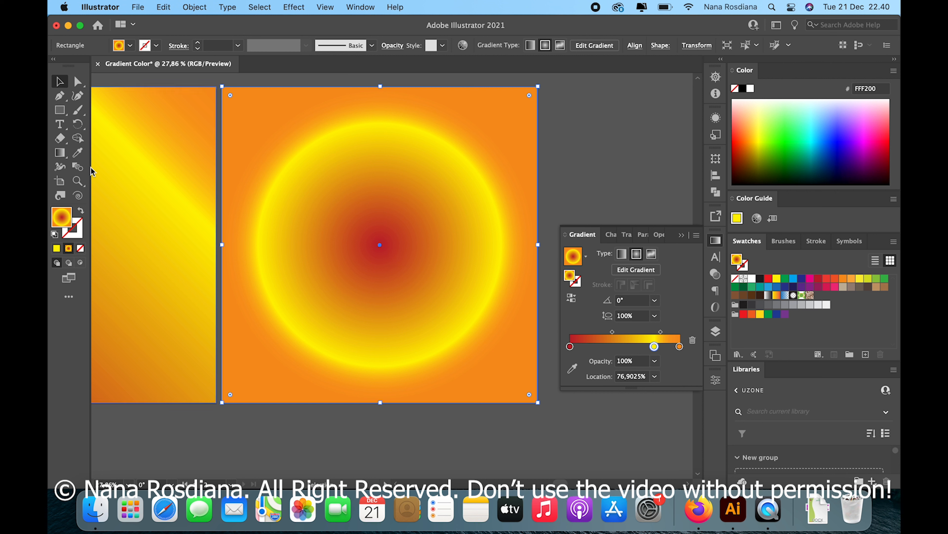
left_click(60, 156)
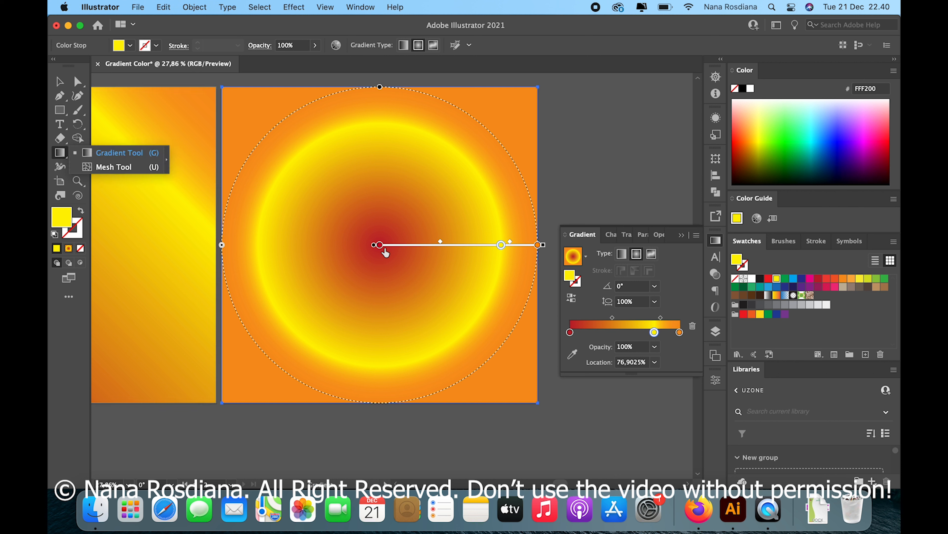
mouse_move(537, 245)
left_mouse_down()
mouse_move(523, 286)
mouse_move(541, 247)
mouse_move(452, 258)
mouse_move(514, 258)
mouse_move(456, 257)
left_mouse_up()
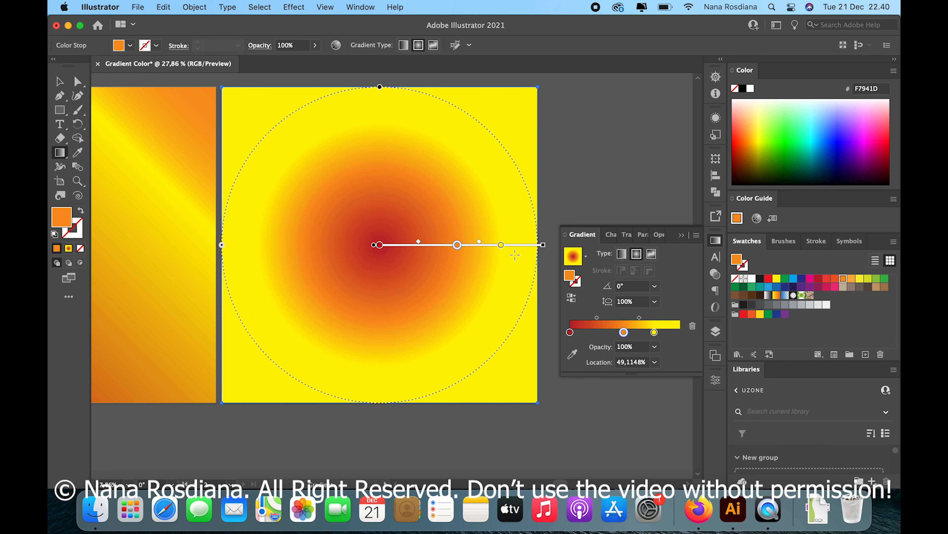
Set the radial gradient's angle to -150° and move the yellow color stop to 100%
left_click(655, 287)
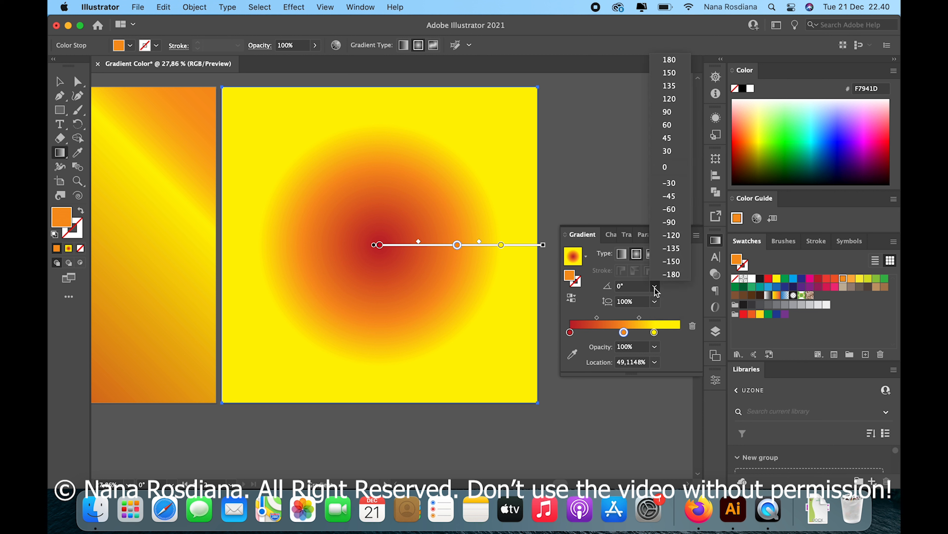
left_click(671, 261)
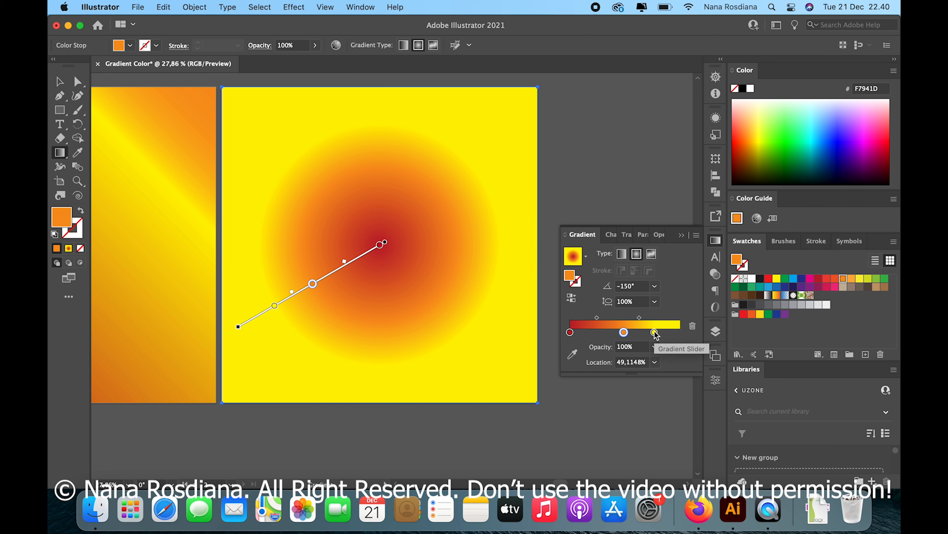
left_click_drag(655, 333, 693, 337)
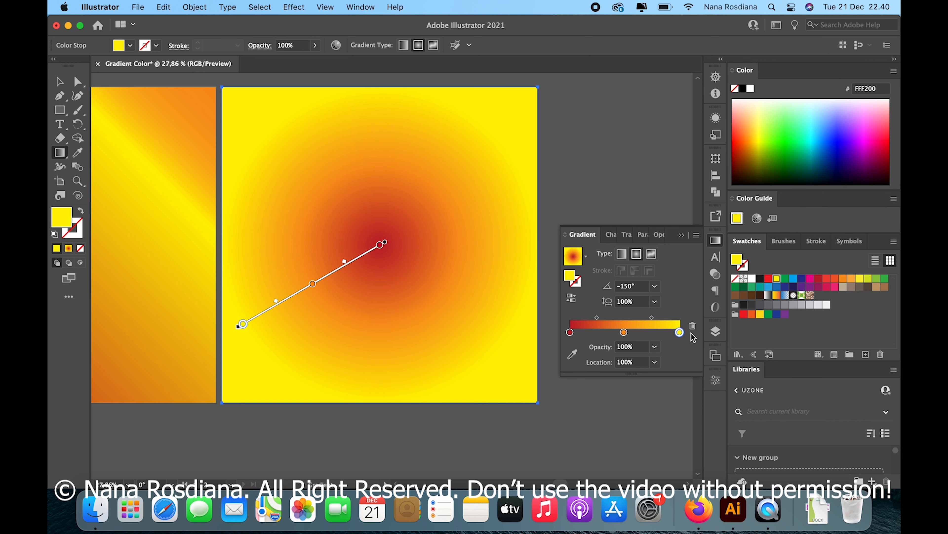
left_click(682, 235)
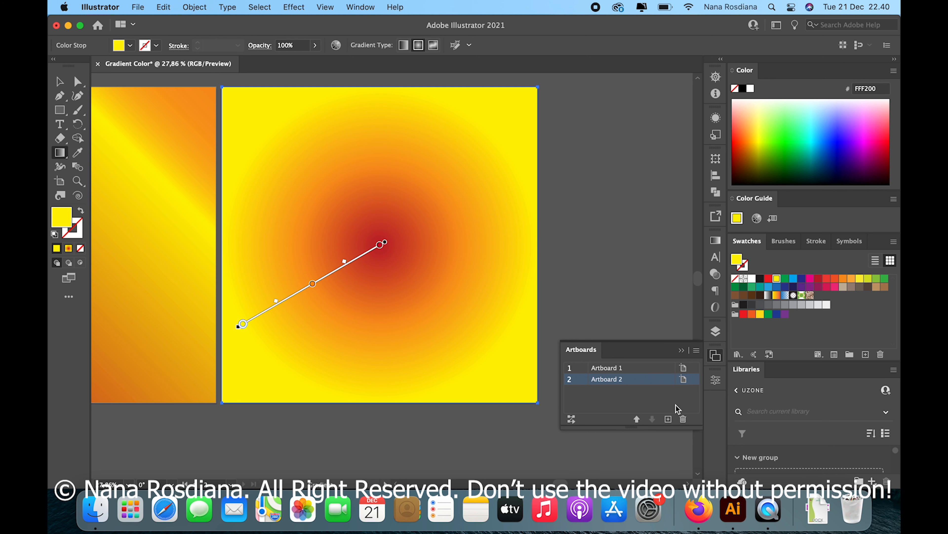
Add a third artboard and create a 1080 x 1080 px rectangle on it with the radial gradient fill
left_click(669, 419)
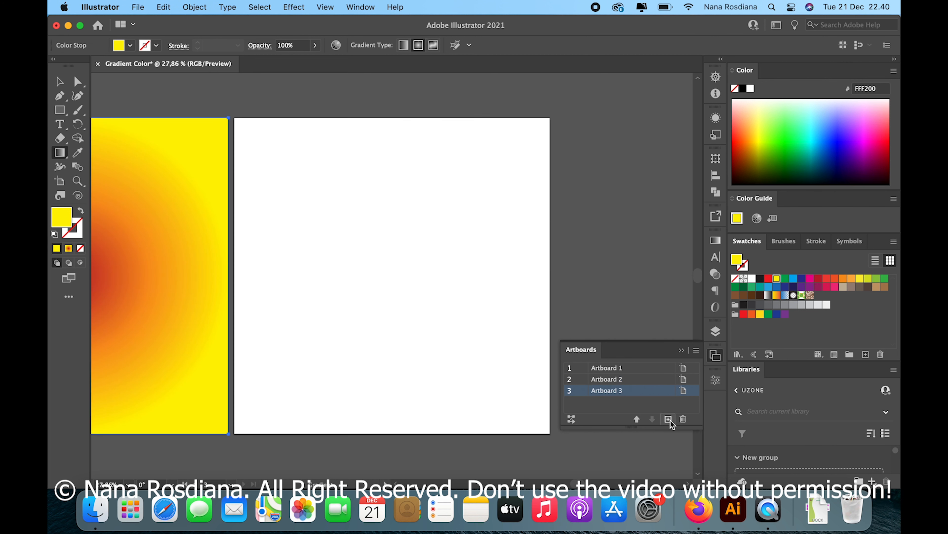
left_click(60, 81)
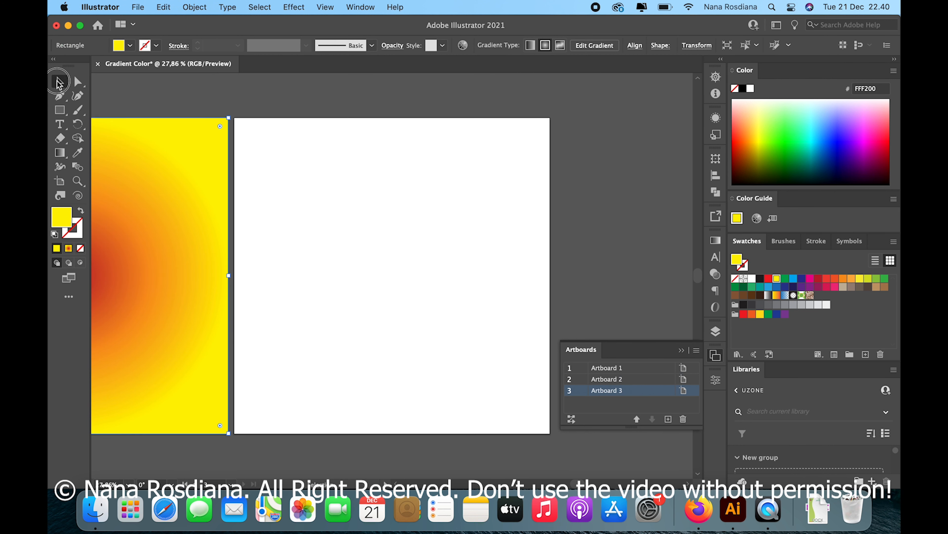
scroll(355, 195, "left", 2)
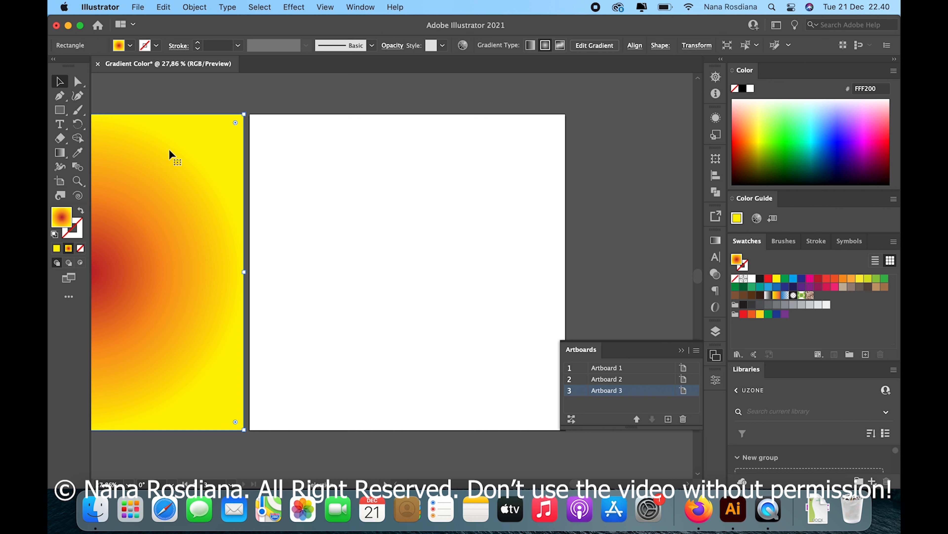
left_click(60, 110)
left_click(387, 228)
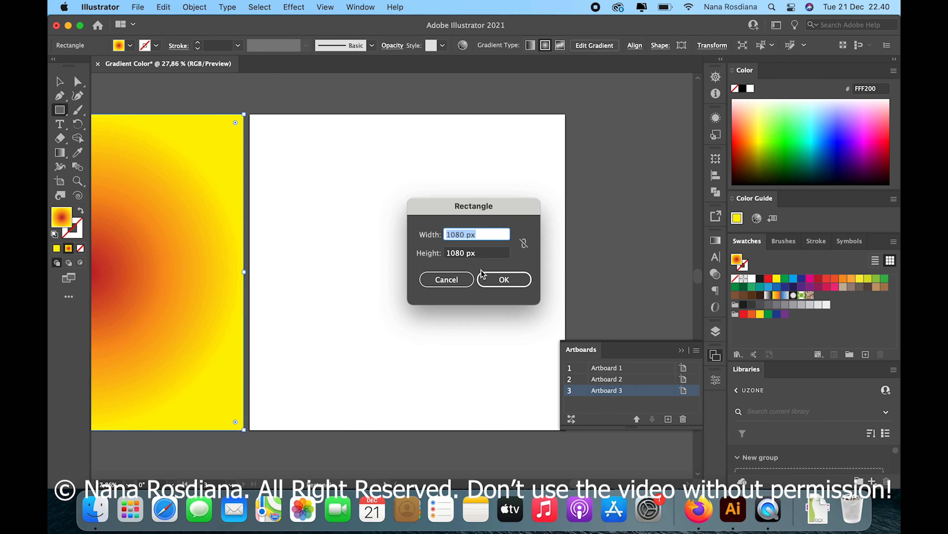
left_click(498, 284)
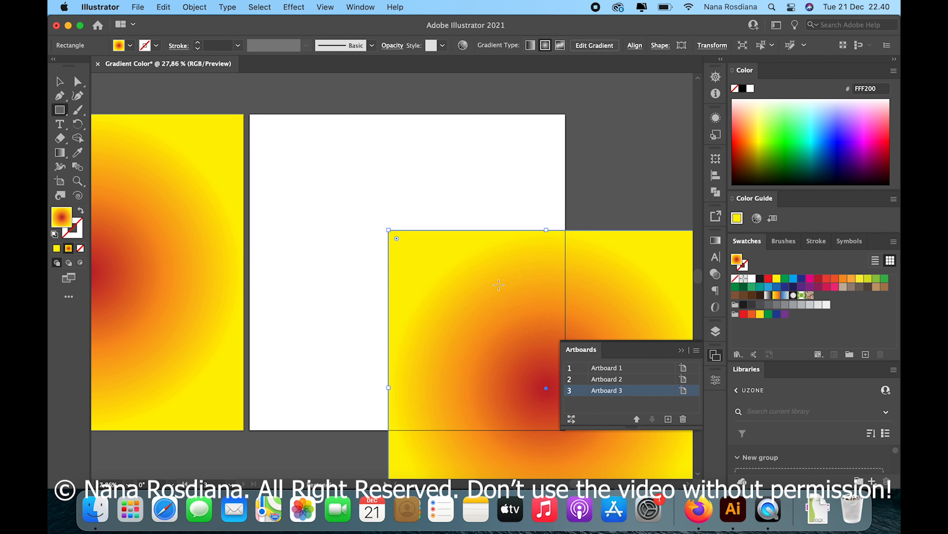
Center the third rectangle horizontally and vertically on its artboard
left_click(59, 81)
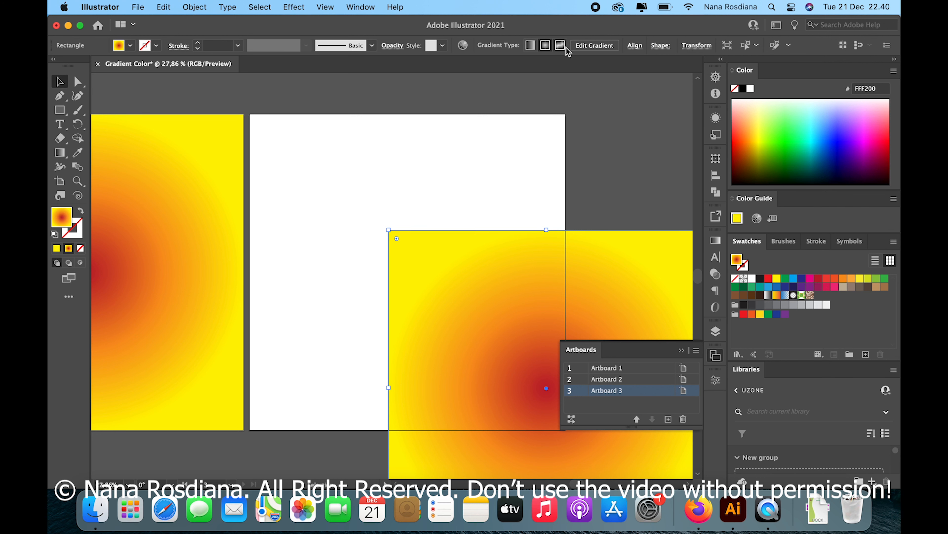
left_click(635, 45)
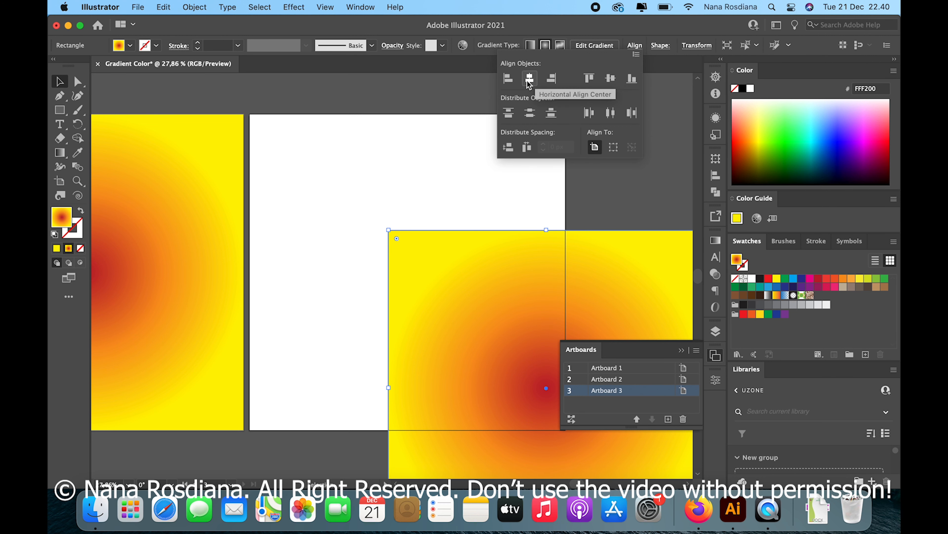
left_click(530, 79)
left_click(610, 79)
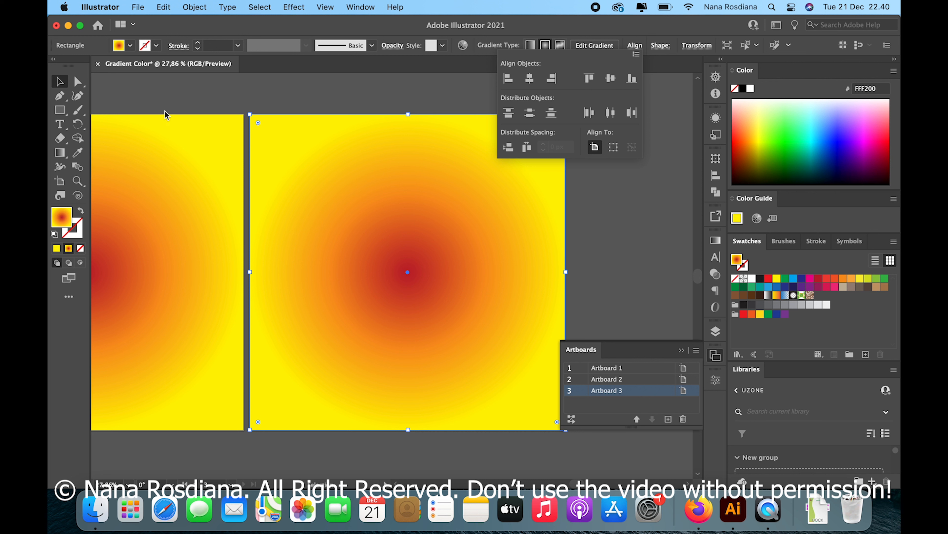
left_click(665, 259)
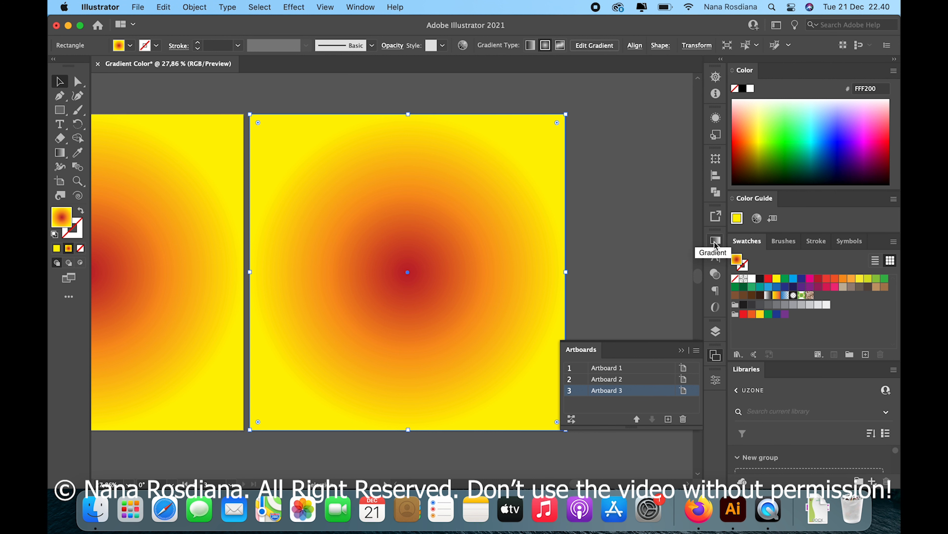
Change the third rectangle's fill to a freeform gradient and color its upper-right point magenta EC008C
left_click(715, 241)
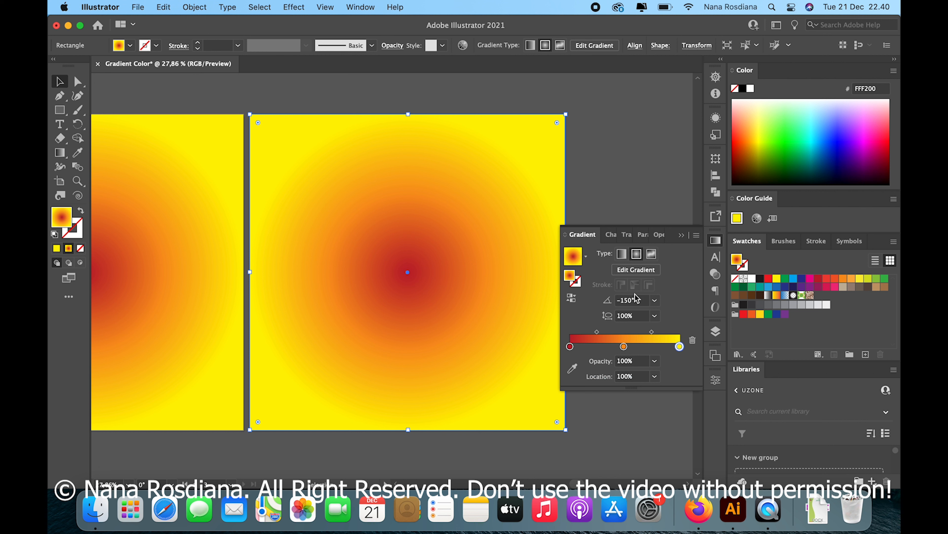
left_click(651, 255)
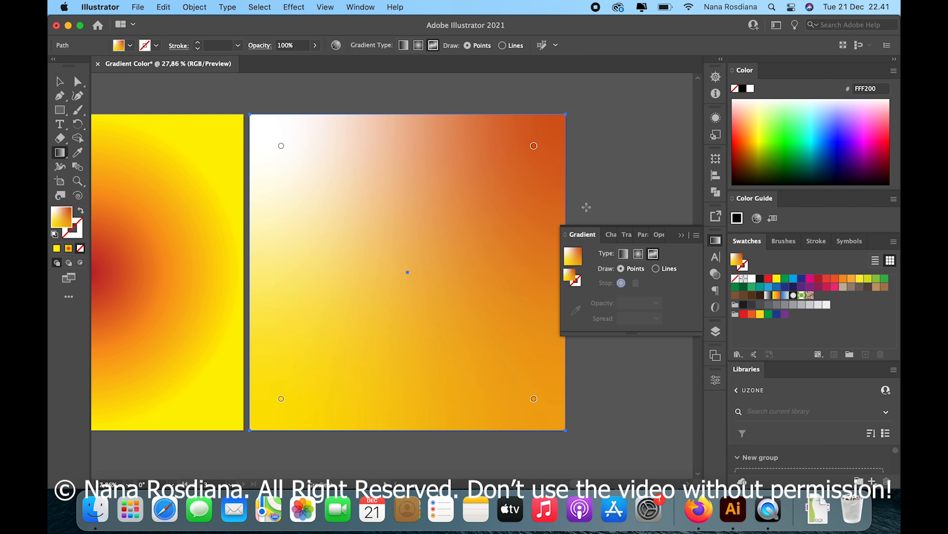
left_click(534, 146)
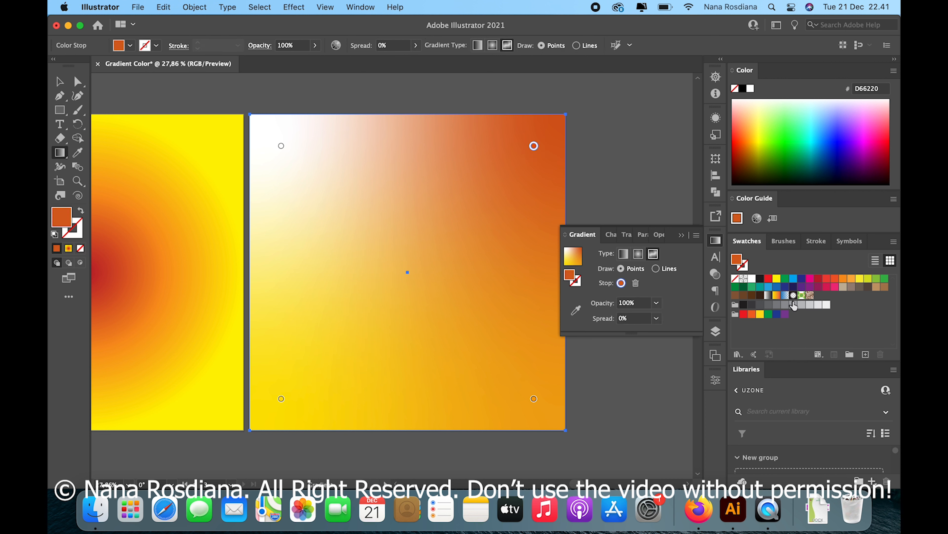
left_click(809, 279)
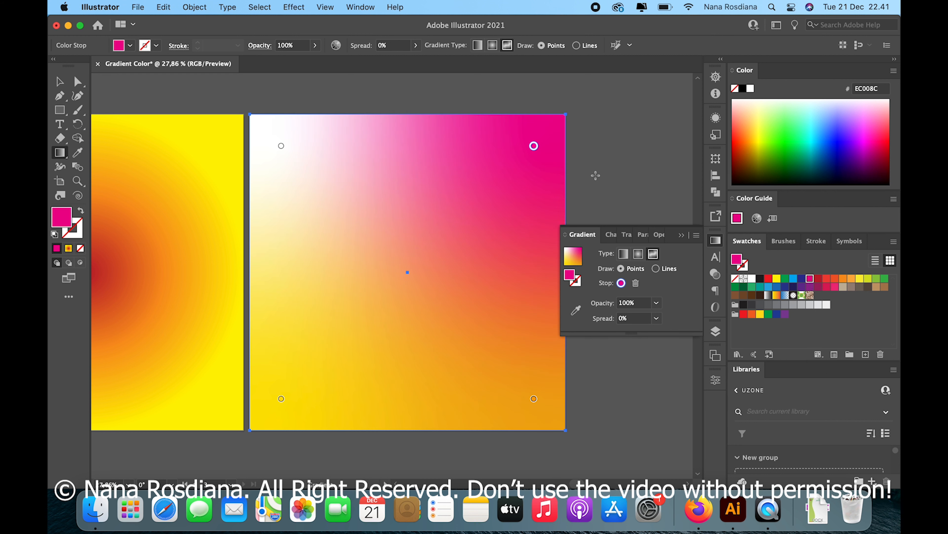
Color the freeform gradient's lower-right point dark red BE1E2D and its lower-left point orange F7941D
left_click(534, 400)
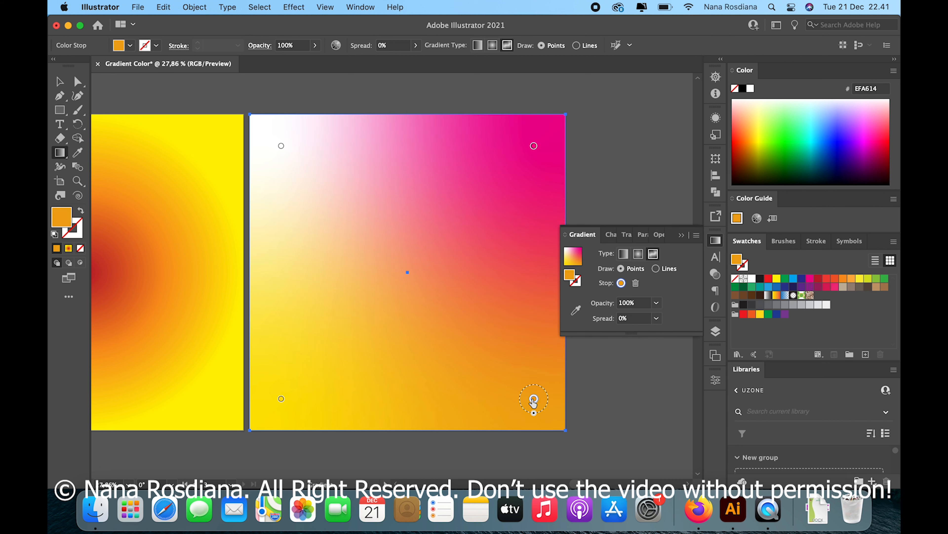
left_click(818, 278)
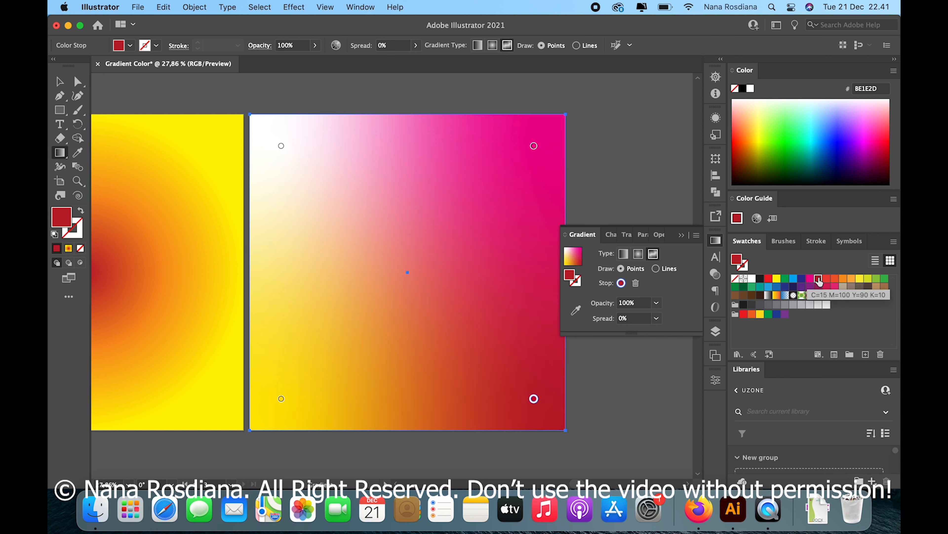
left_click(281, 399)
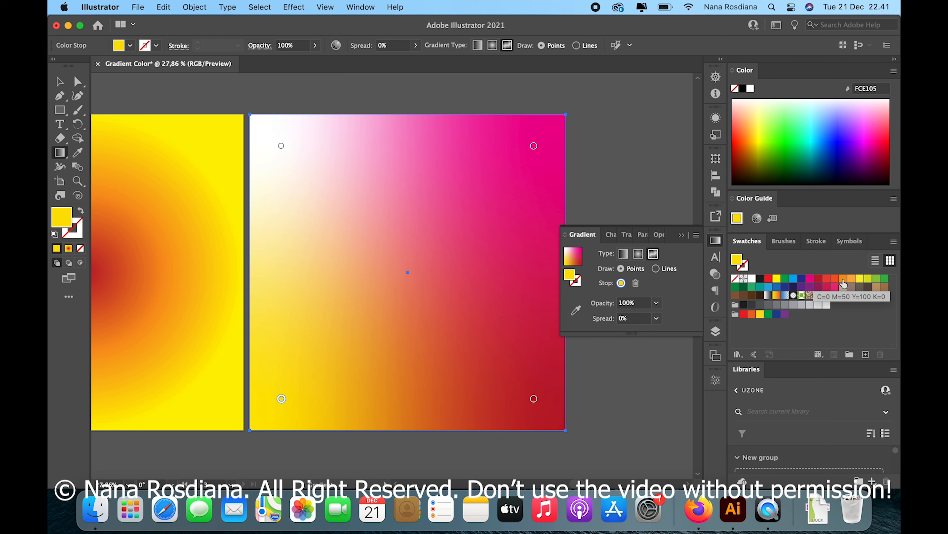
left_click(843, 280)
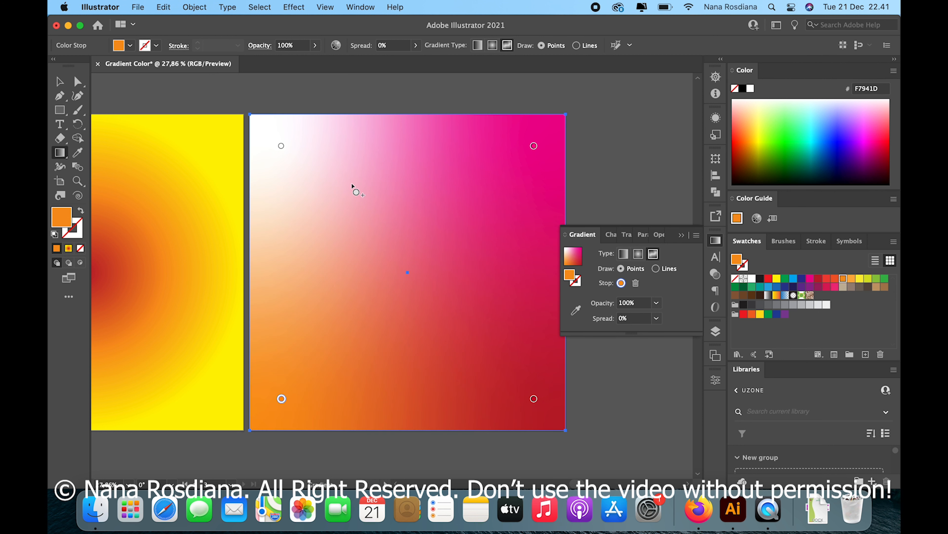
Color the freeform gradient's upper-left point yellow F9ED32 and add a dark green 009444 point at the rectangle's center
left_click(281, 146)
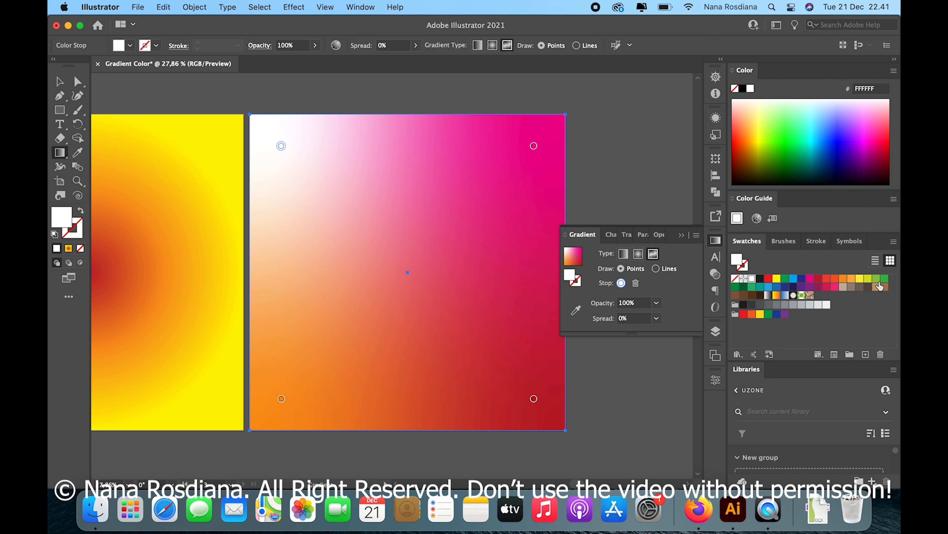
left_click(860, 280)
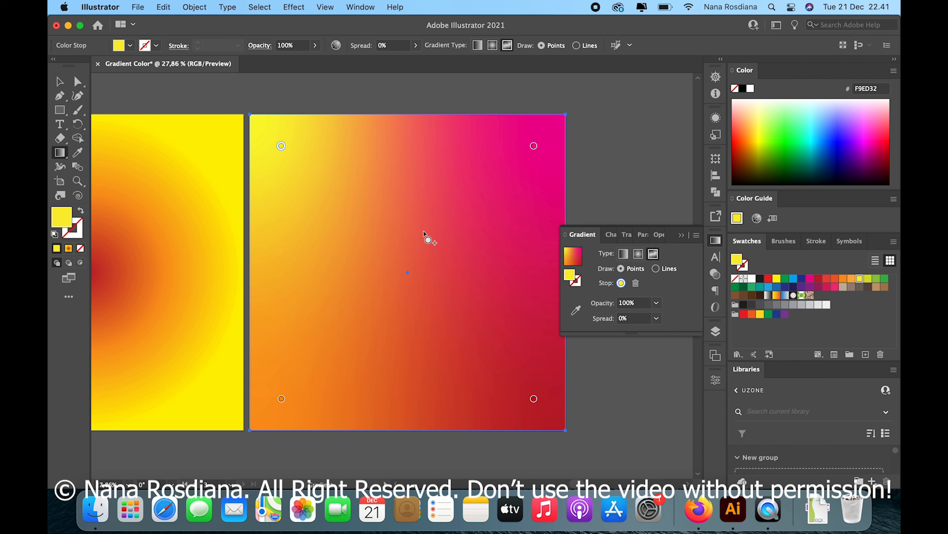
left_click(407, 273)
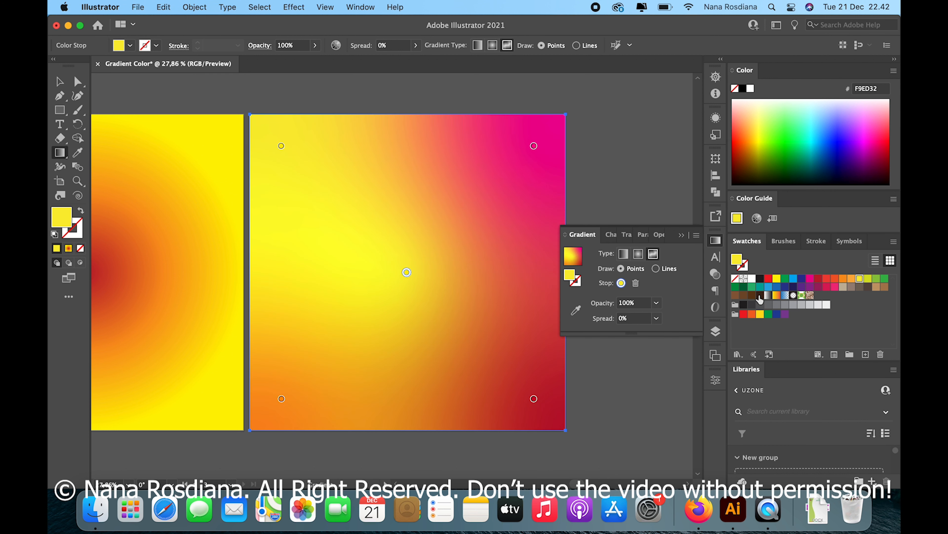
left_click(734, 287)
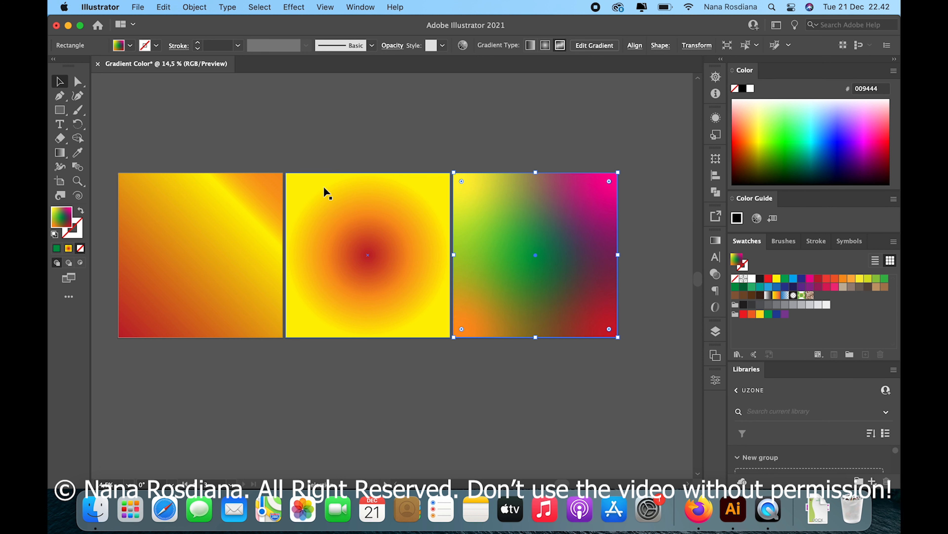
scroll(323, 187, "right", 1)
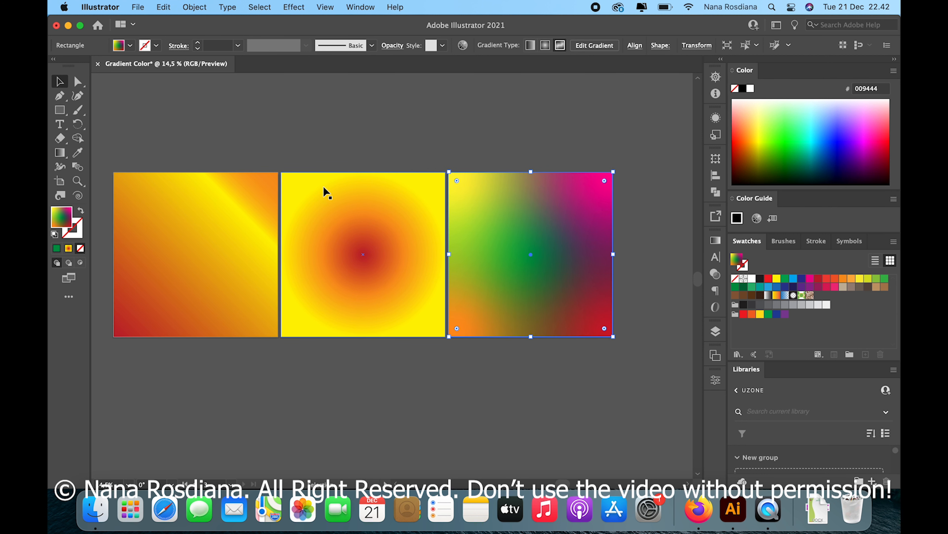
left_click(299, 187)
left_click(60, 153)
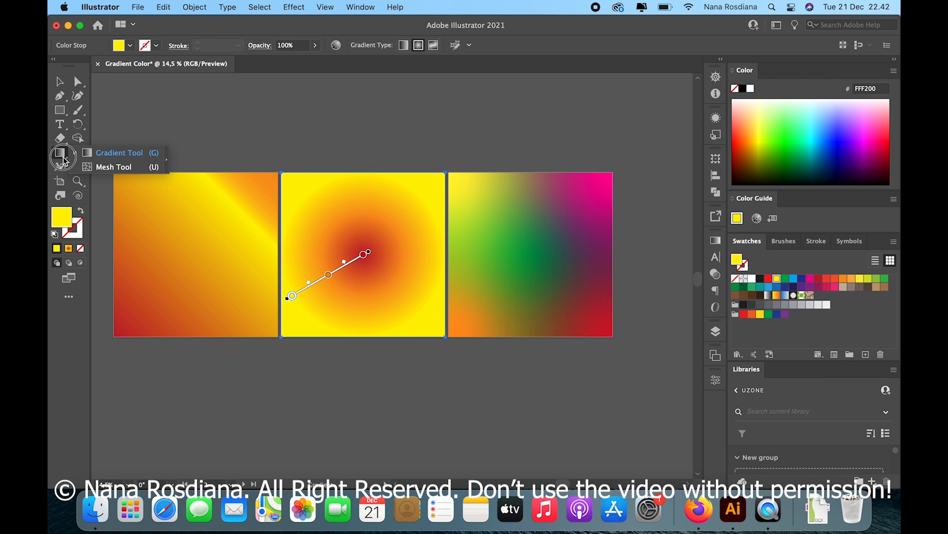
mouse_move(63, 157)
left_mouse_down()
mouse_move(118, 171)
mouse_move(67, 157)
left_mouse_up()
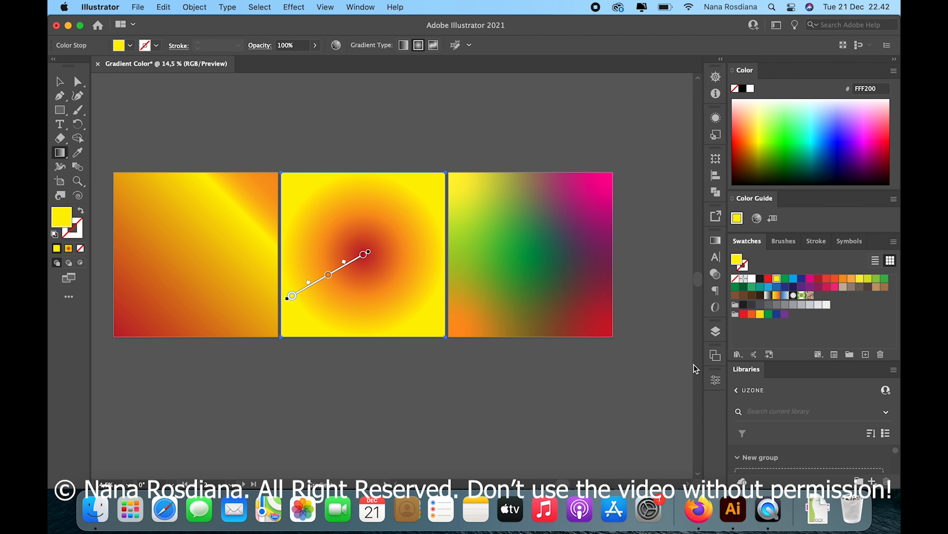
left_click(59, 81)
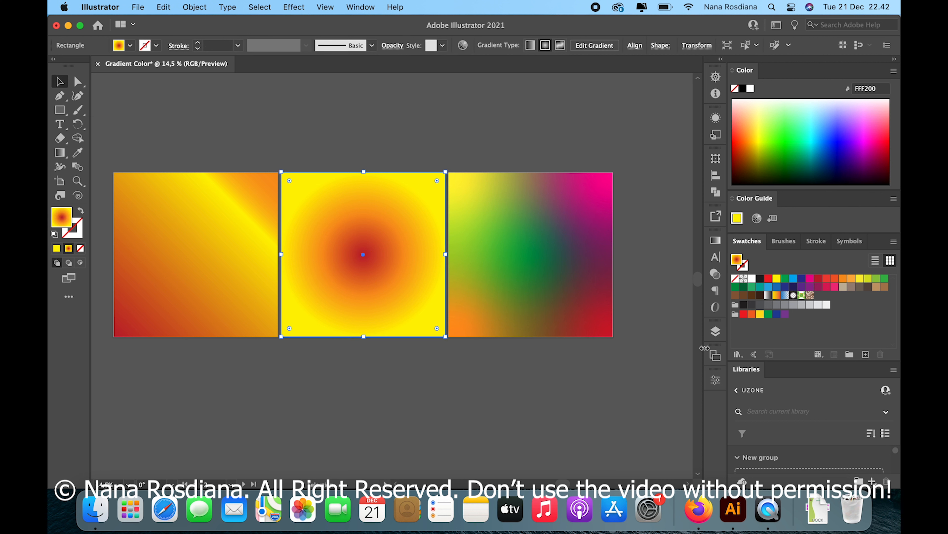
Add a fourth artboard and create a 1080 x 1080 px rectangle on it
left_click(716, 355)
left_click(635, 391)
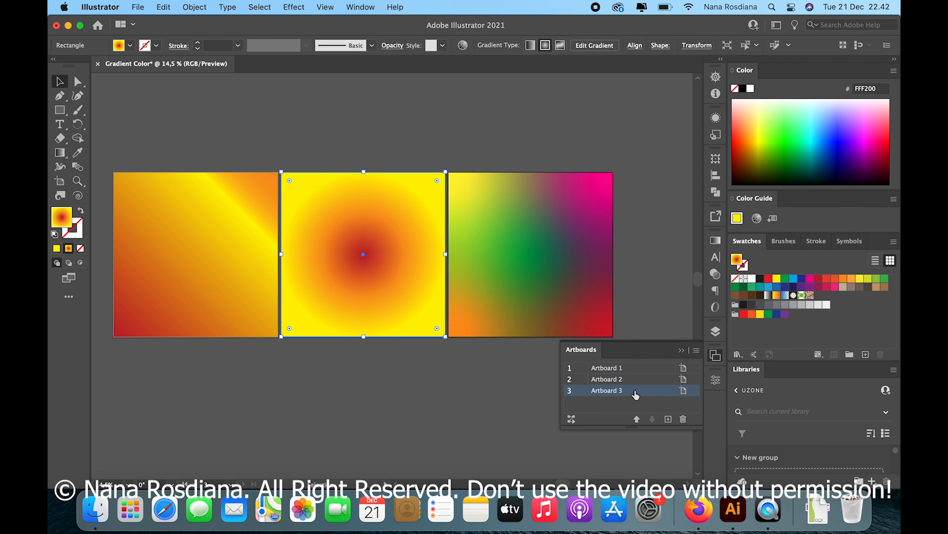
left_click(668, 419)
key("super+0")
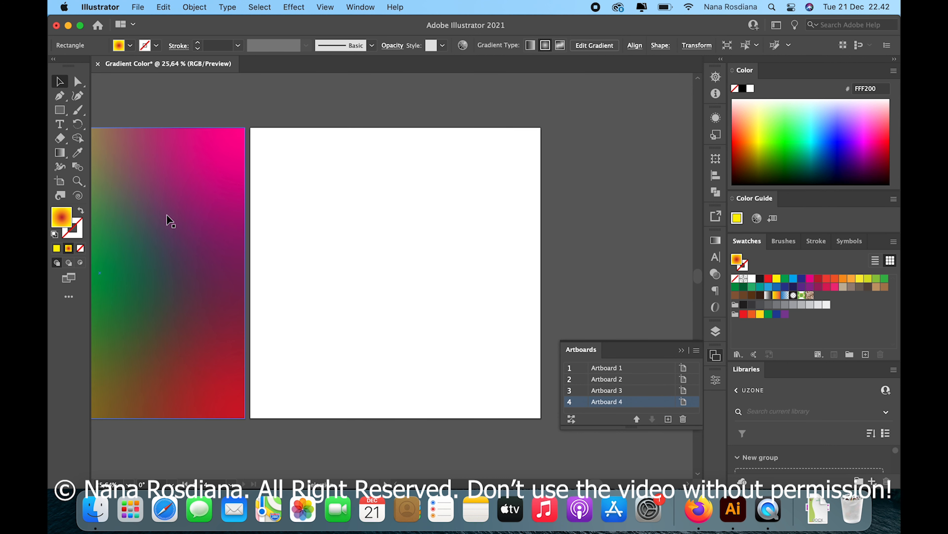
left_click(60, 111)
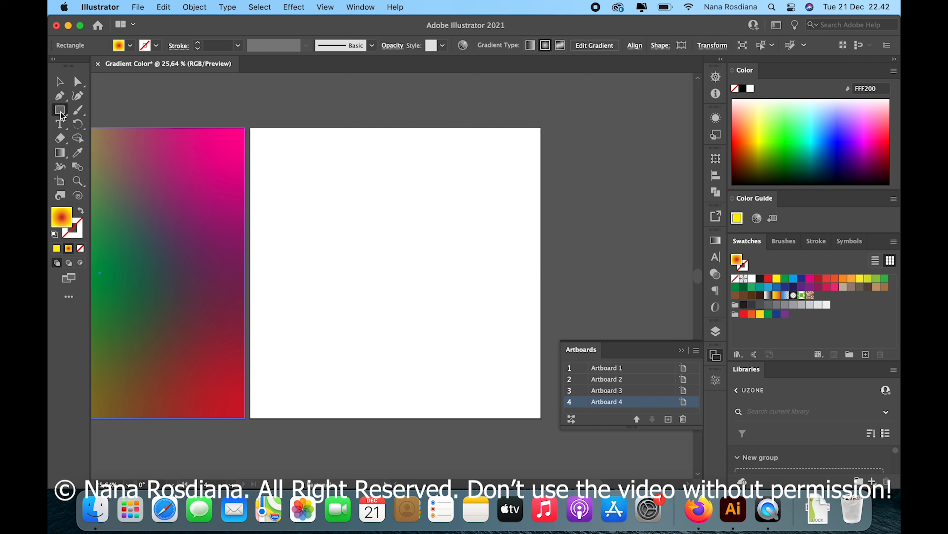
left_click(345, 245)
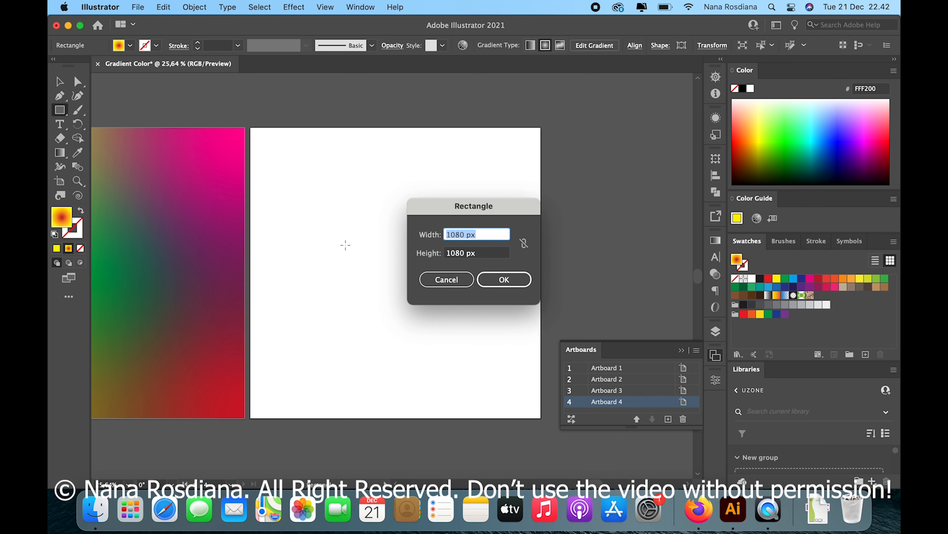
left_click(504, 279)
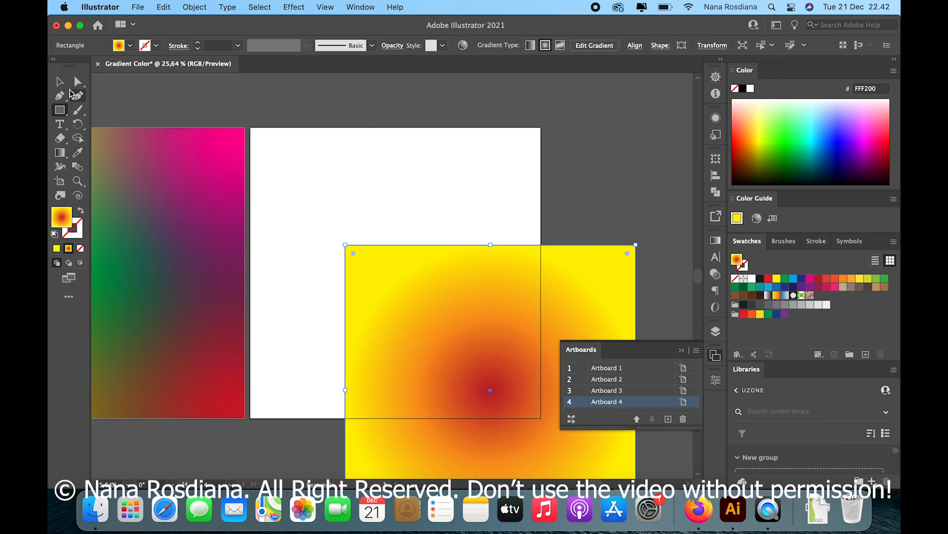
Center the fourth rectangle horizontally and vertically on its artboard and fill it with solid dark red BE1E2D
left_click(59, 81)
left_click(634, 46)
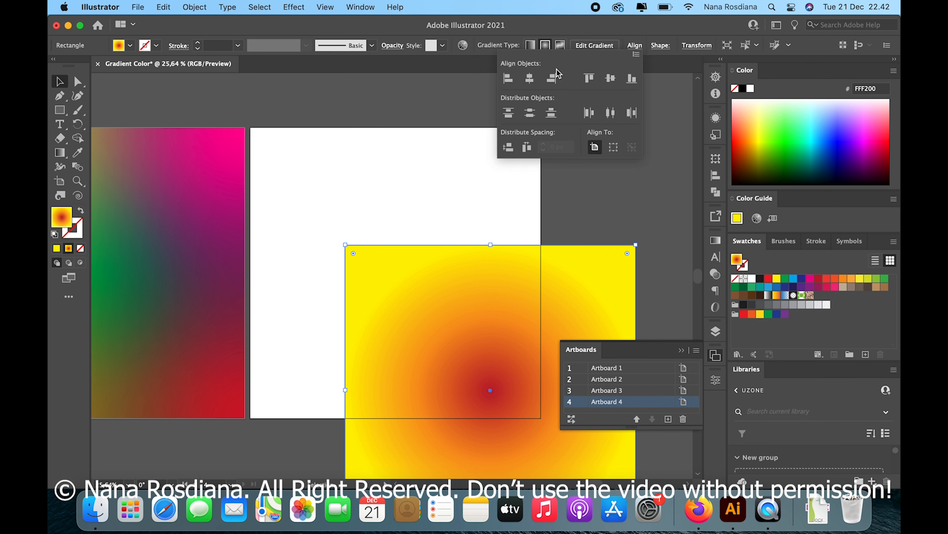
left_click(530, 78)
left_click(611, 78)
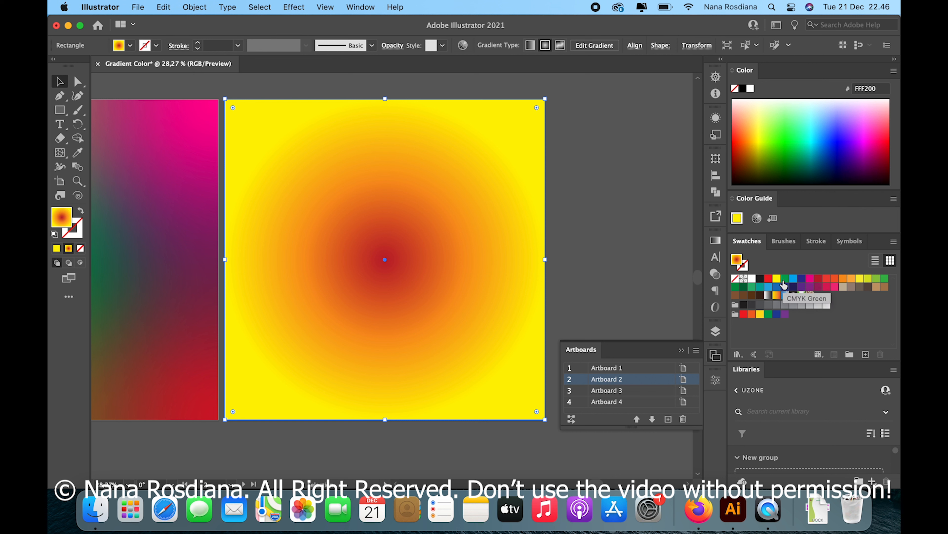
left_click(819, 280)
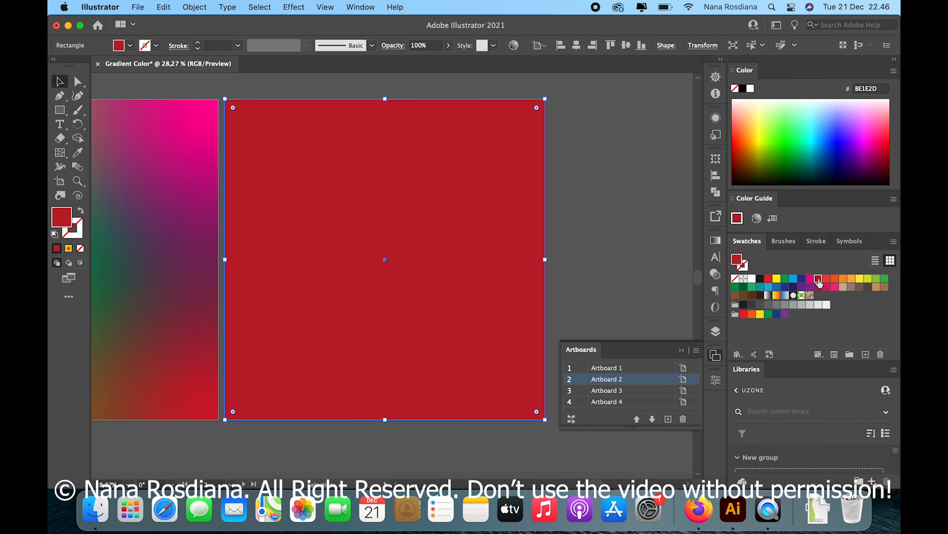
With the Mesh tool, add a point in the red rectangle's upper-left area at about X 198, Y 225 px and color it magenta EC008C
scroll(400, 264, "left", 1)
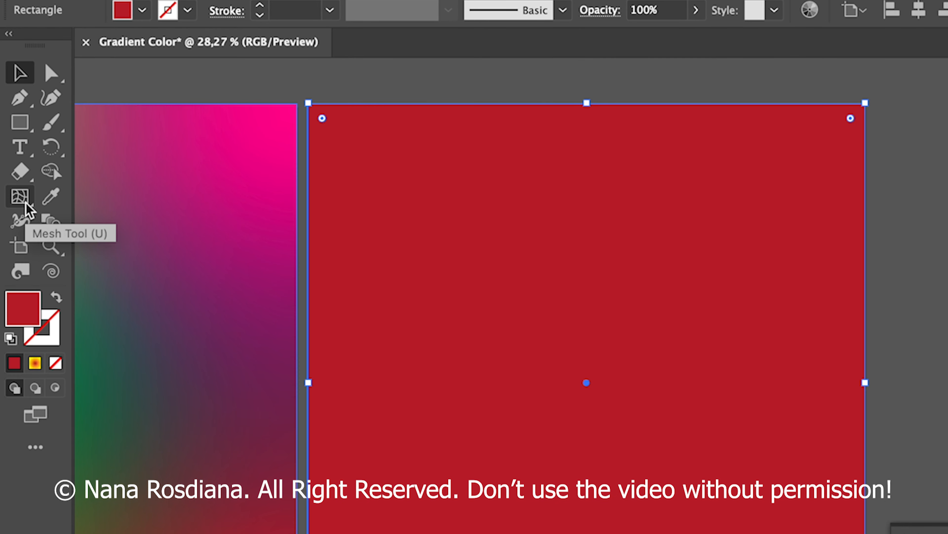
left_click(60, 154)
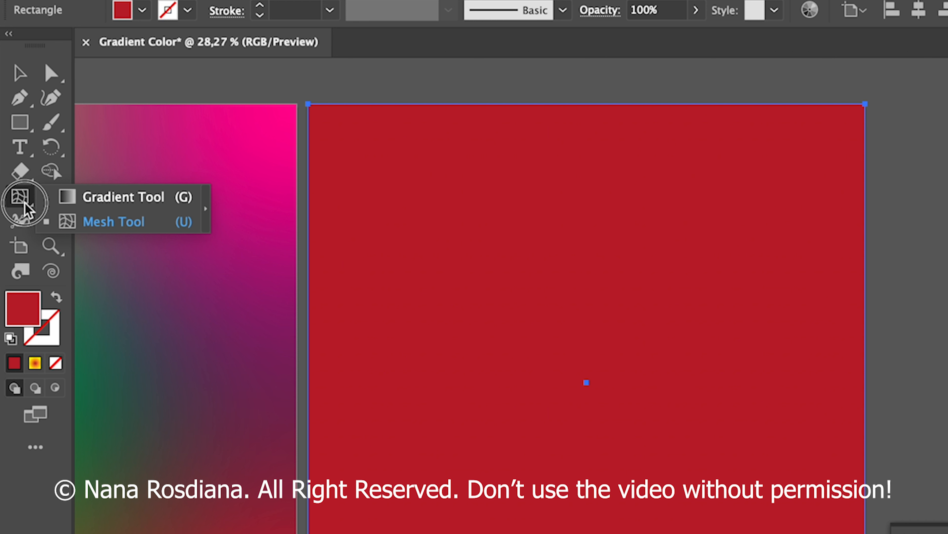
left_click_drag(24, 208, 103, 225)
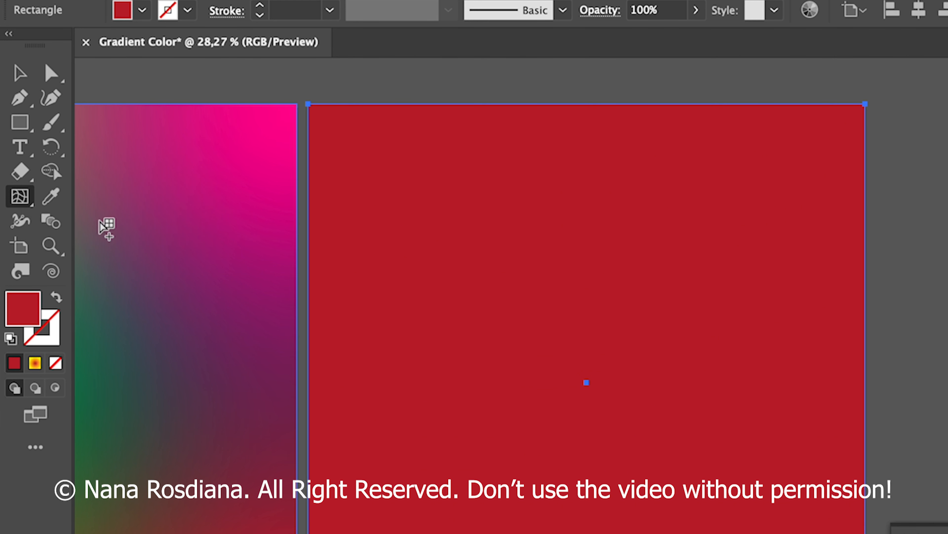
left_click(22, 198)
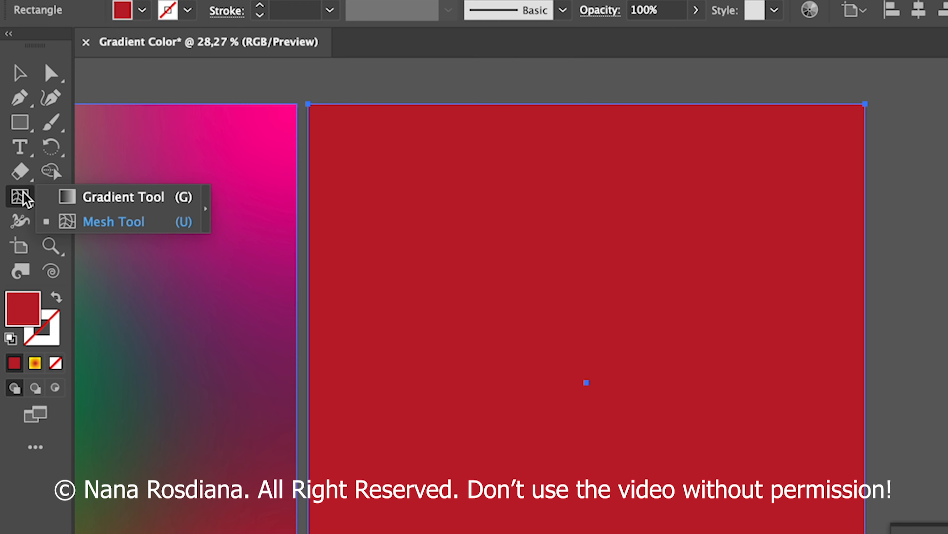
left_click(117, 217)
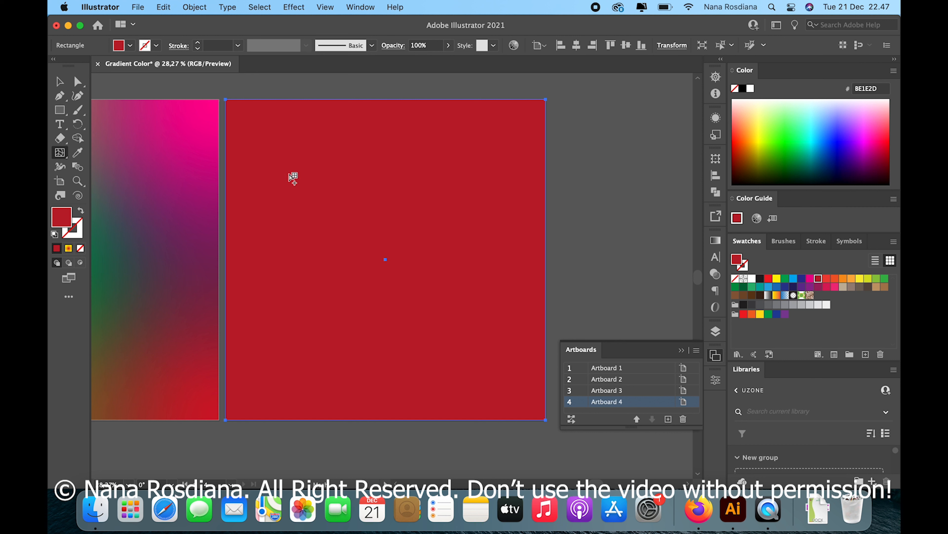
left_click(283, 165)
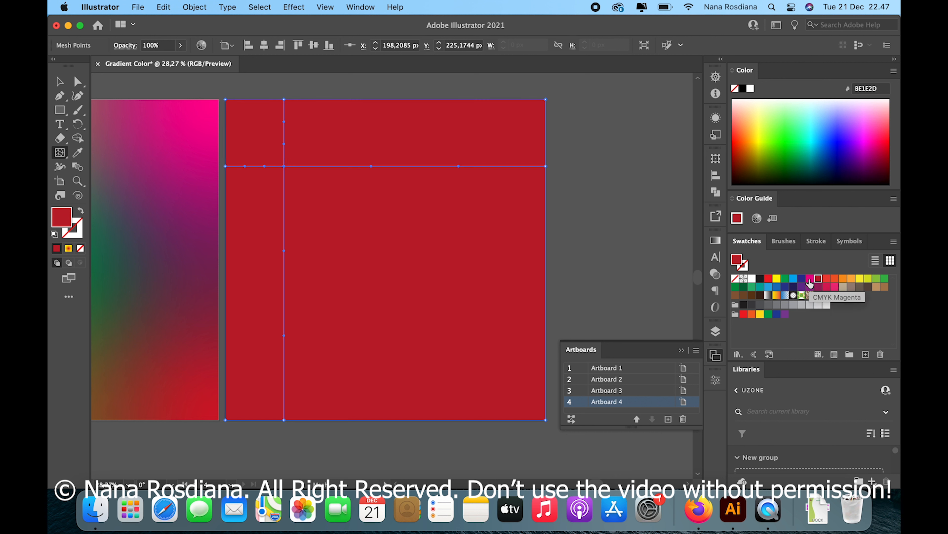
left_click(809, 284)
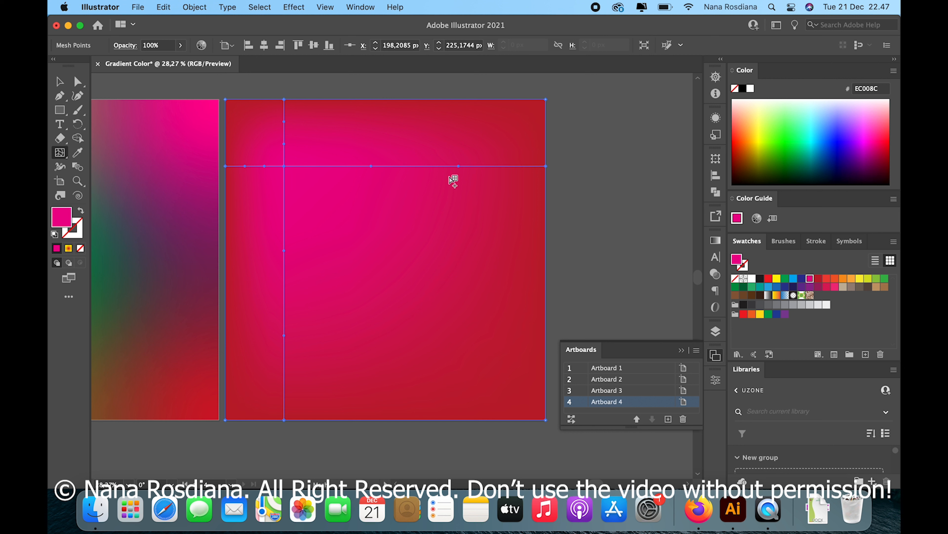
Add an orange-red EF4136 mesh point at about X 851, Y 225 px and a purple 92278F one at about X 851, Y 764 px
left_click(478, 166)
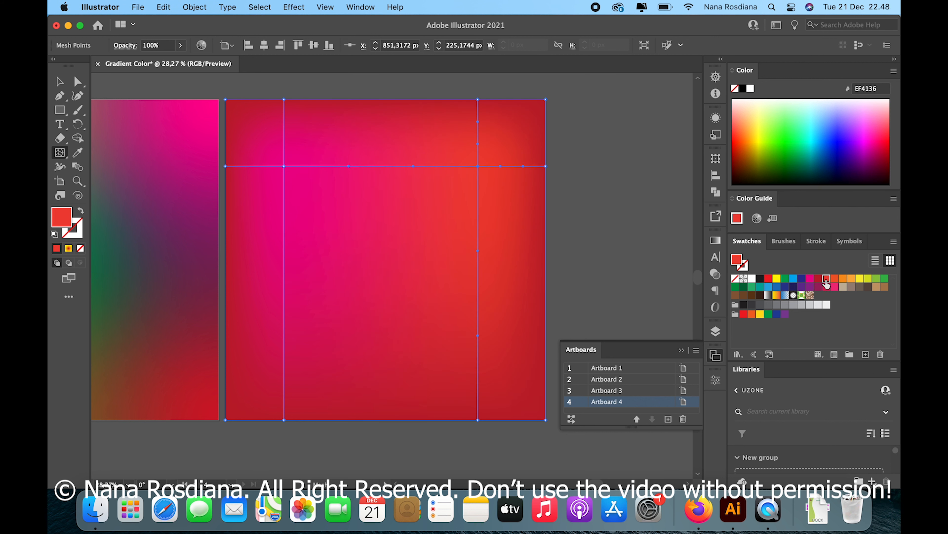
left_click(478, 326)
left_click(810, 286)
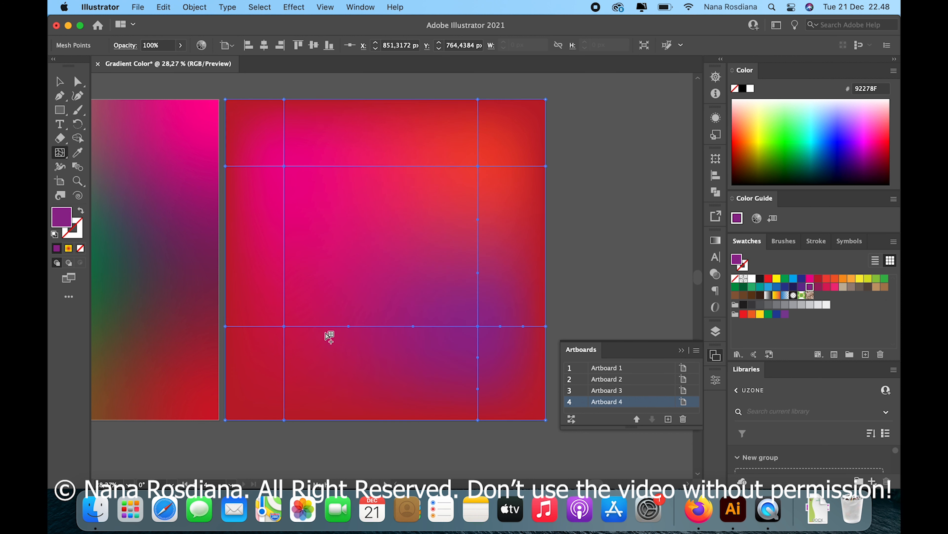
Color the lower-left mesh intersection yellow F9ED32 and add a green 39B54A mesh point near the center at about X 564, Y 459 px
left_click(284, 327)
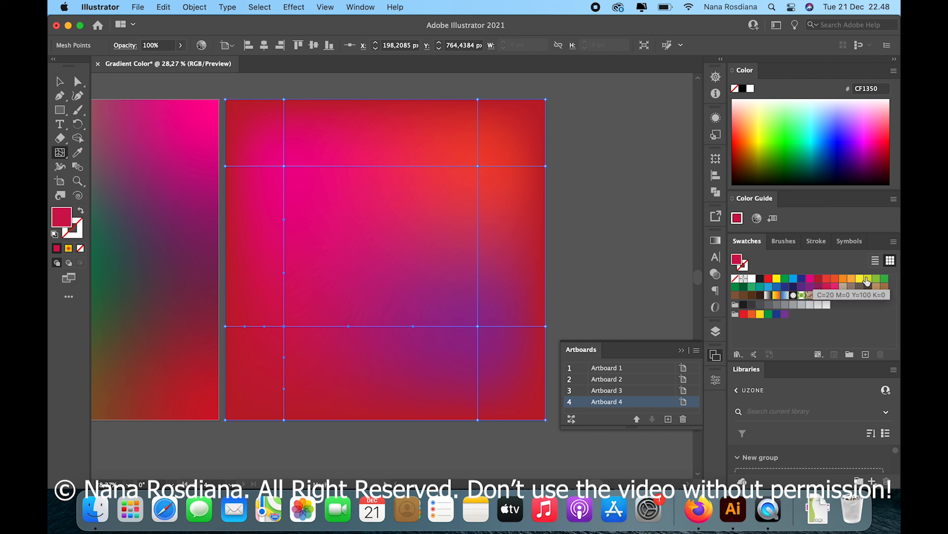
left_click(859, 278)
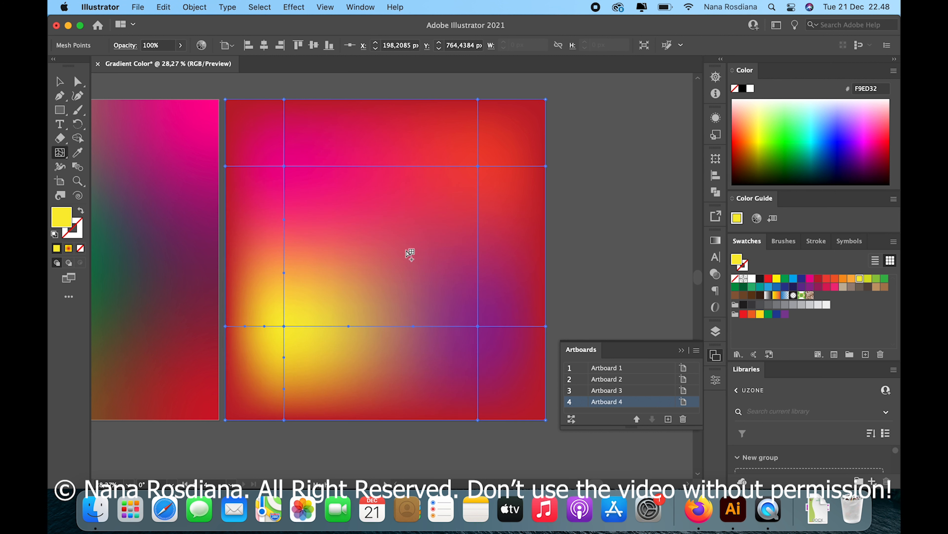
left_click(393, 235)
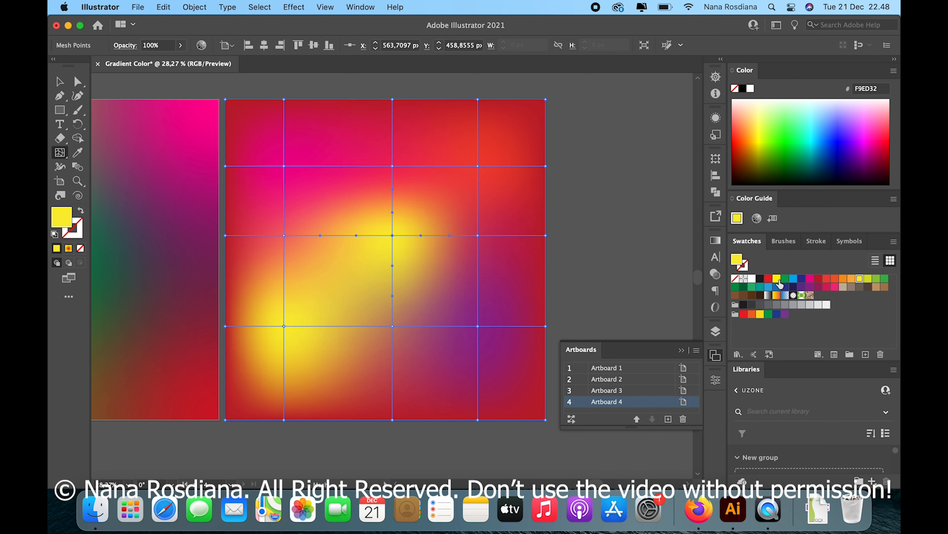
left_click(886, 280)
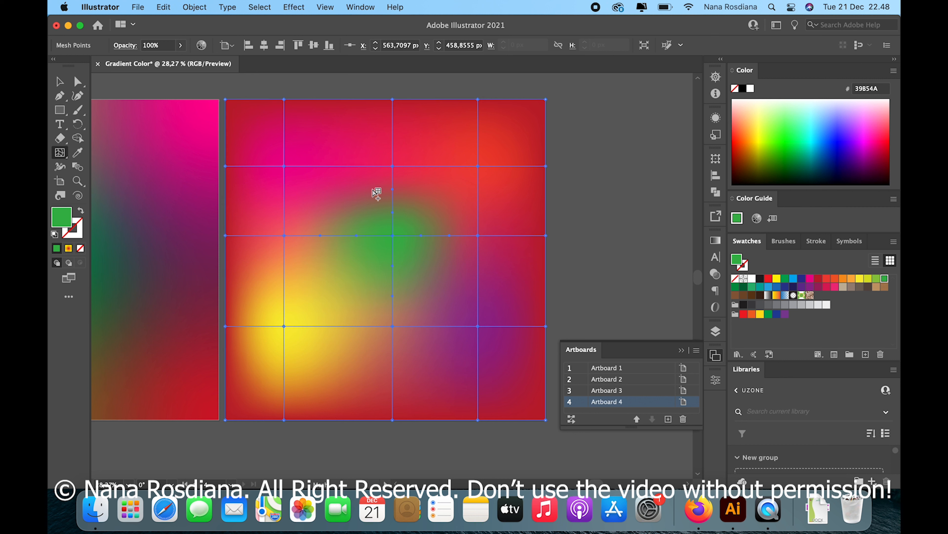
With the Direct Selection tool, select the magenta mesh point in the fourth rectangle and recolor it blue 27AAE1
left_click(78, 81)
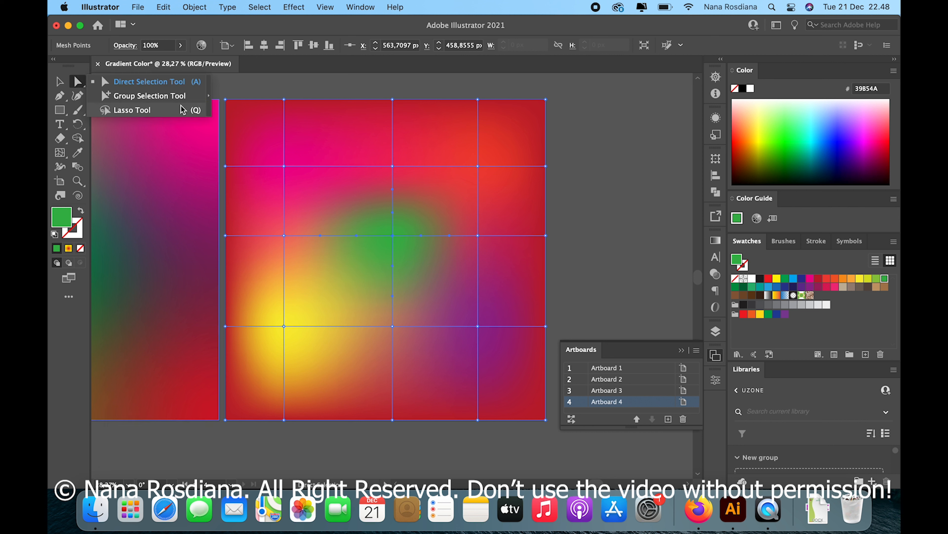
left_click(165, 83)
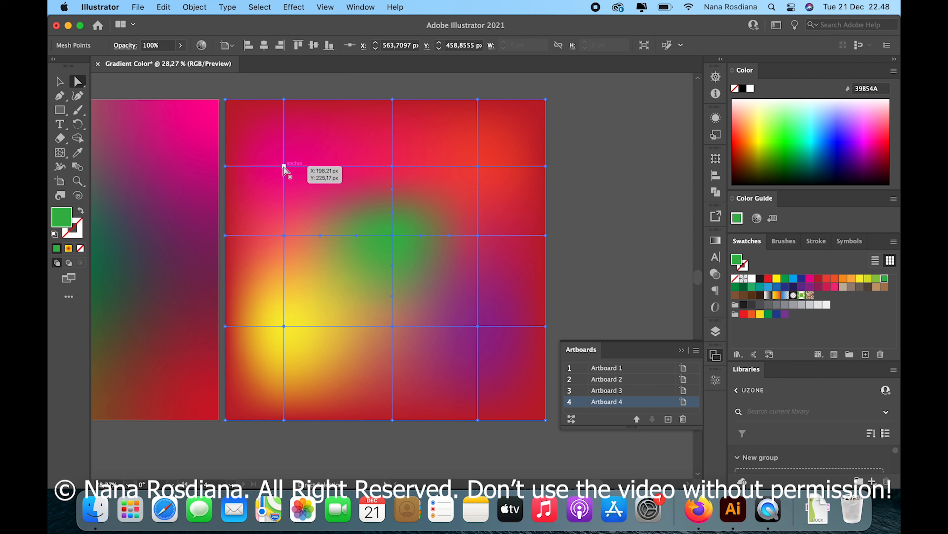
left_click(283, 166)
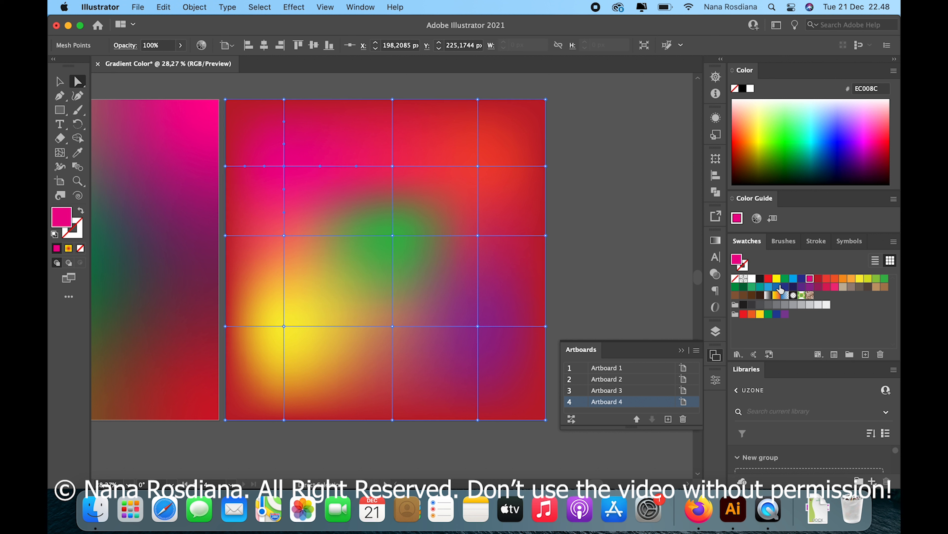
left_click(768, 288)
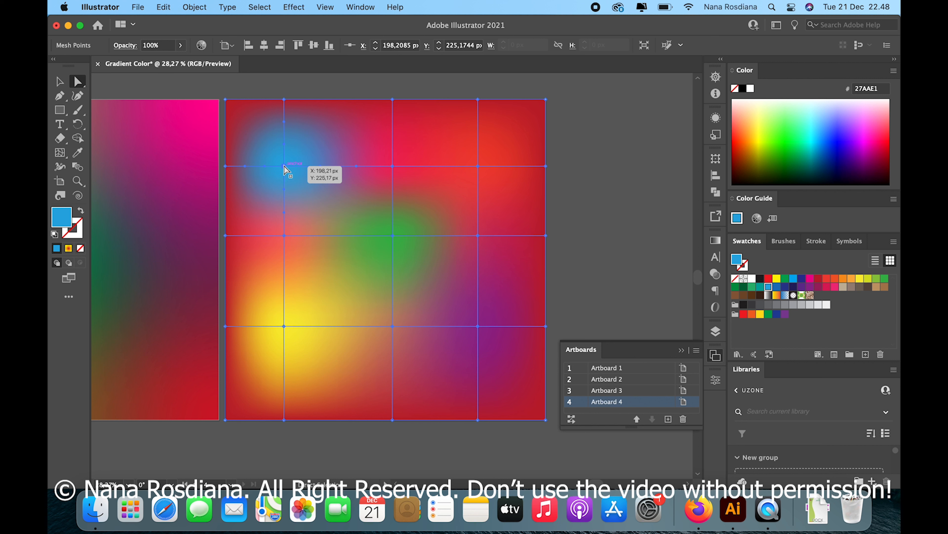
Warp the mesh by moving the blue point downward, the middle-row interior points down-right, and the orange-red point to about X 757, Y 119 px
left_click_drag(284, 166, 366, 131)
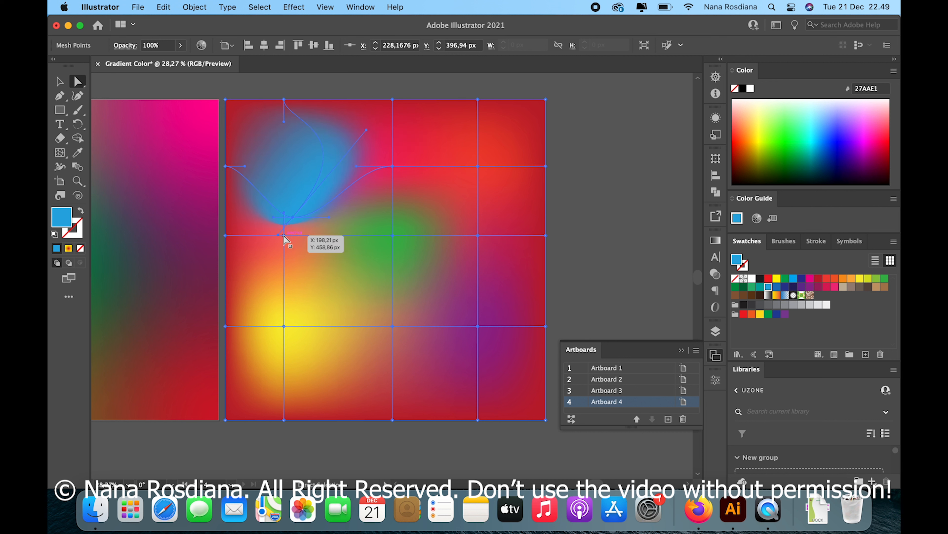
left_click_drag(284, 236, 305, 253)
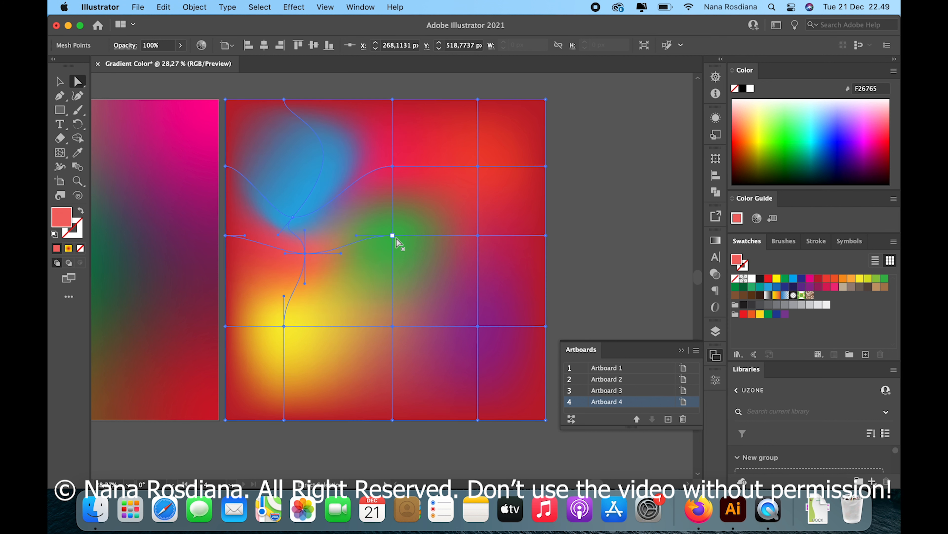
left_click_drag(395, 236, 411, 258)
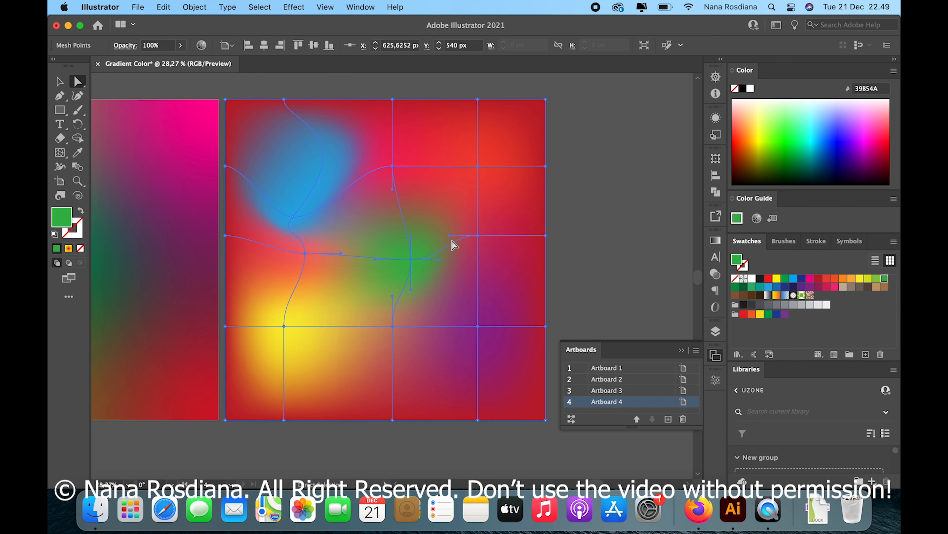
left_click_drag(478, 236, 507, 246)
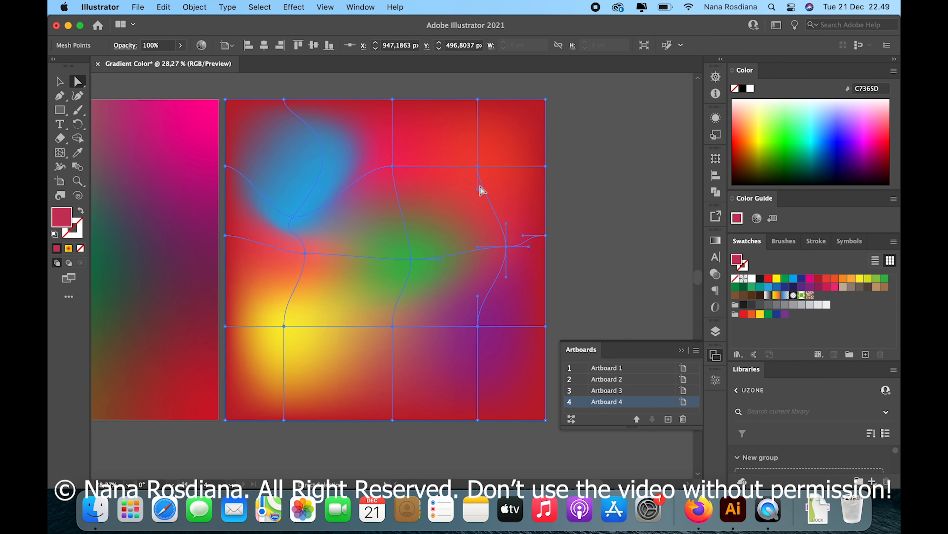
left_click_drag(479, 167, 450, 134)
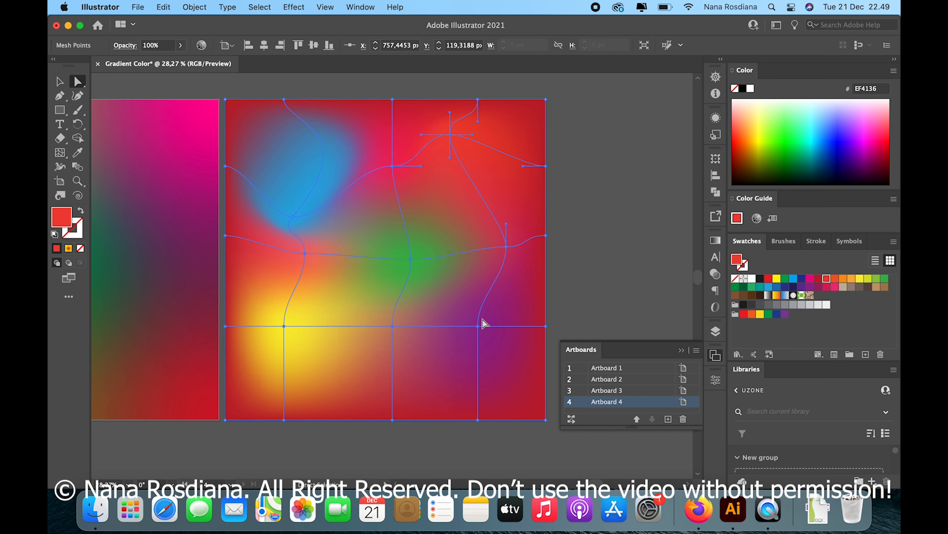
Shift the purple mesh point left, the yellow one to about X 288, Y 687 px, and the one between them to about X 574, Y 888 px
left_click_drag(478, 324, 434, 337)
left_click_drag(288, 327, 316, 304)
left_click(393, 327)
left_click_drag(394, 328, 396, 362)
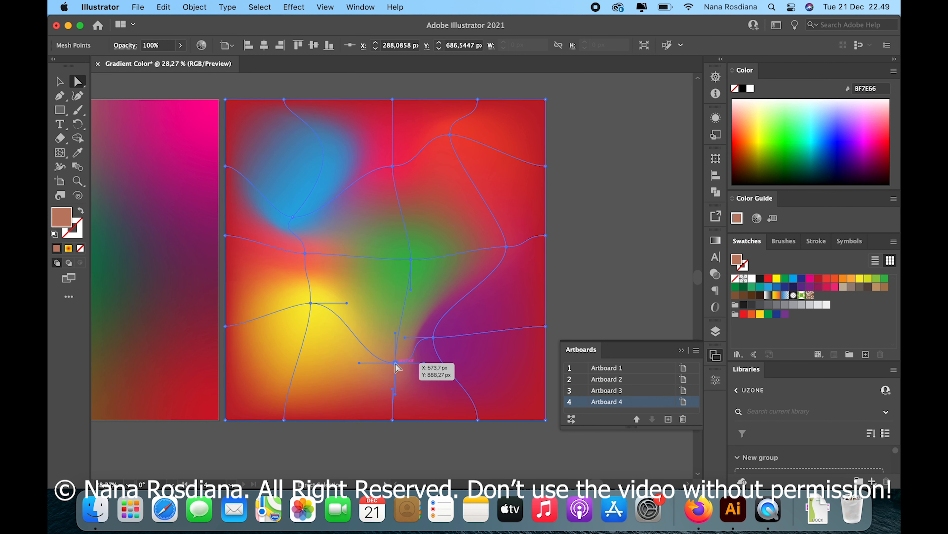
Nudge the mesh patch between the blue and yellow areas slightly rightward and deselect the mesh
left_click(305, 254)
mouse_move(306, 235)
left_mouse_down()
mouse_move(334, 231)
mouse_move(308, 236)
left_mouse_up()
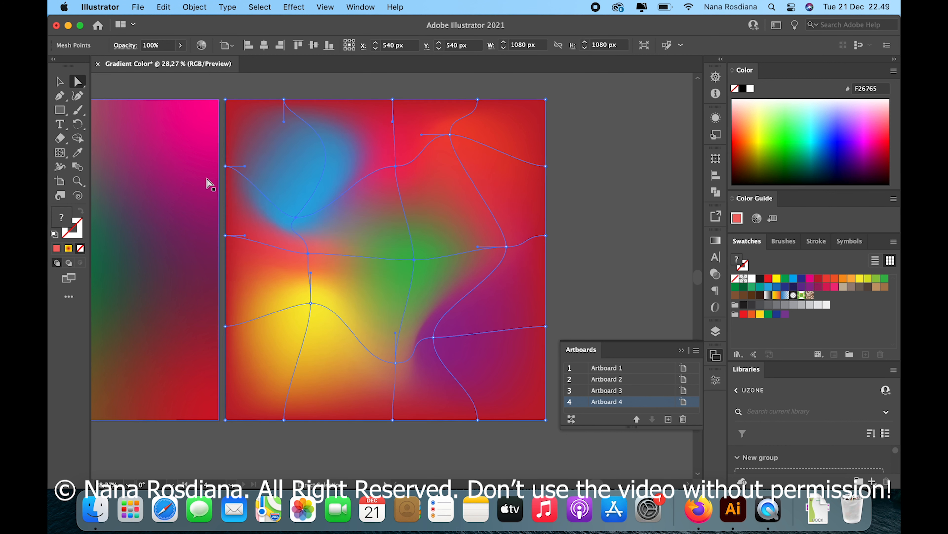
left_click(59, 82)
left_click(620, 261)
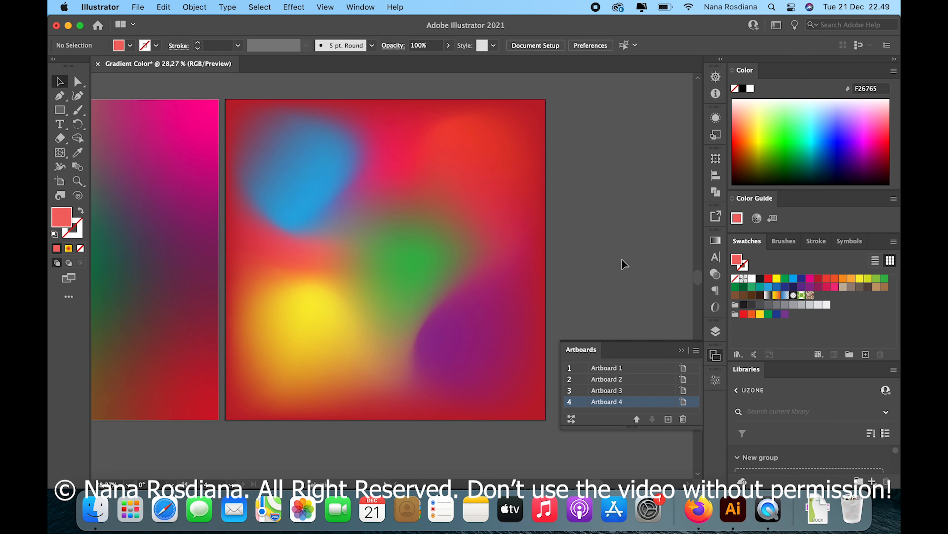
Select the freeform-gradient rectangle on Artboard 3 and open the Grain texture effect for it
scroll(594, 268, "down", 2)
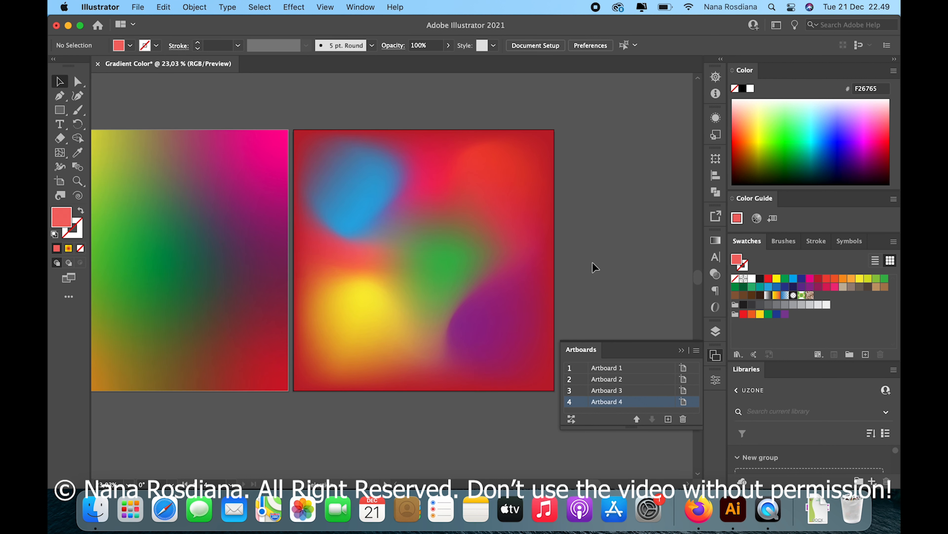
scroll(595, 267, "down", 4)
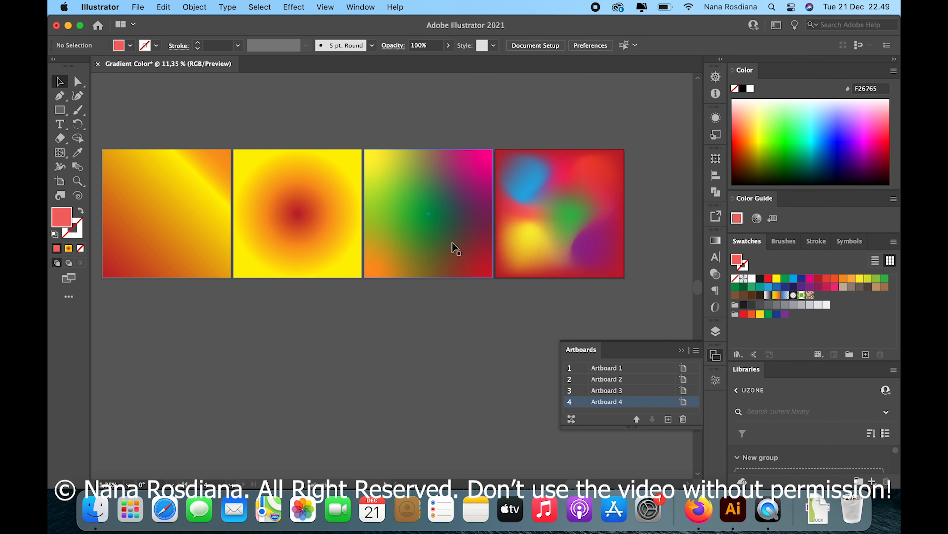
scroll(440, 237, "up", 3)
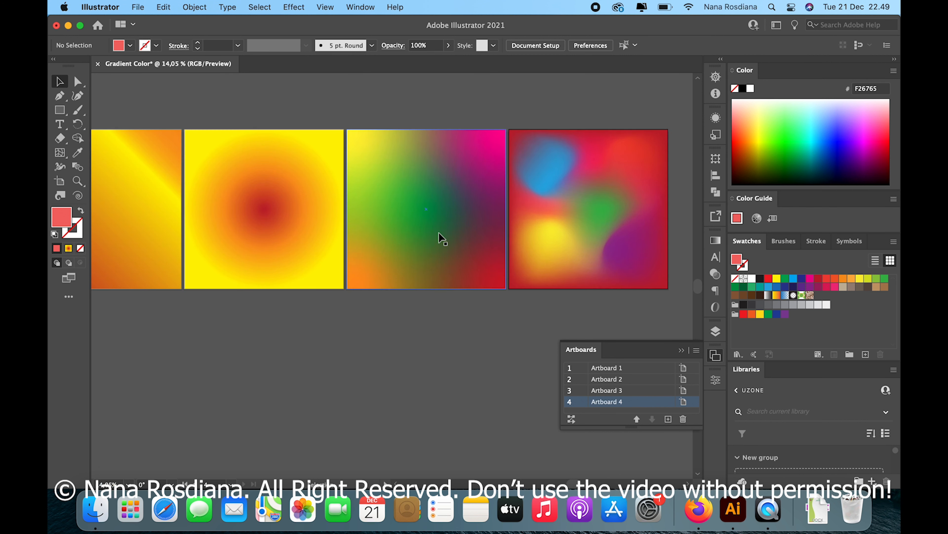
scroll(441, 237, "up", 3)
scroll(440, 239, "up", 3)
scroll(440, 239, "right", 3)
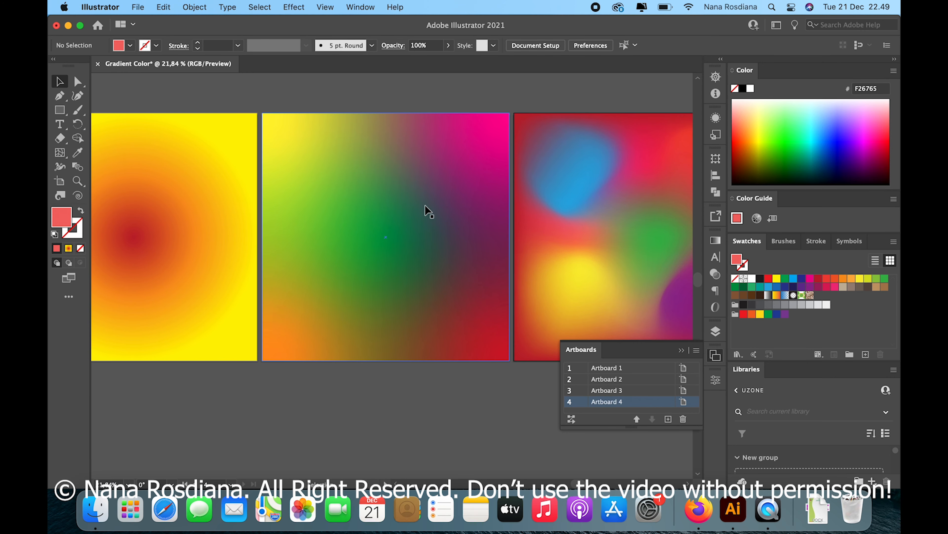
left_click(424, 206)
scroll(423, 205, "up", 1)
scroll(422, 205, "up", 2)
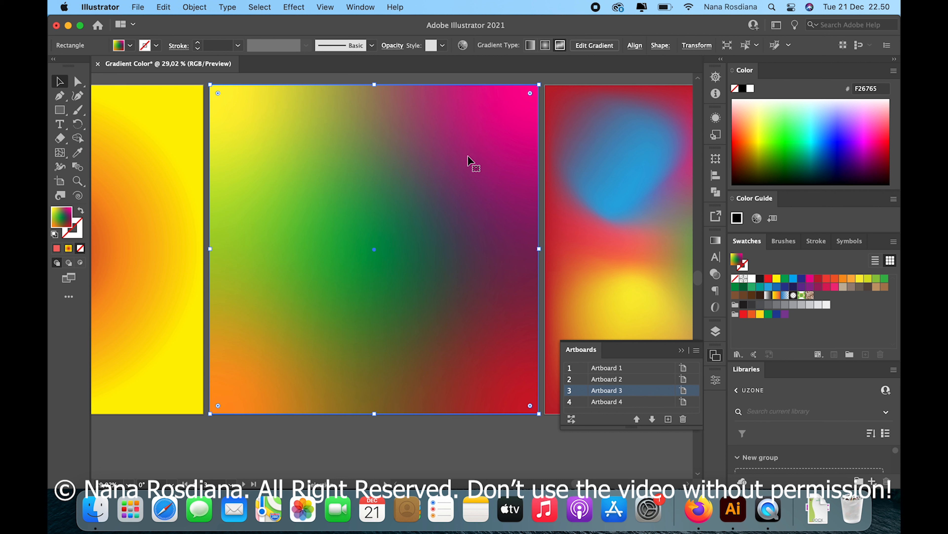
left_click(294, 7)
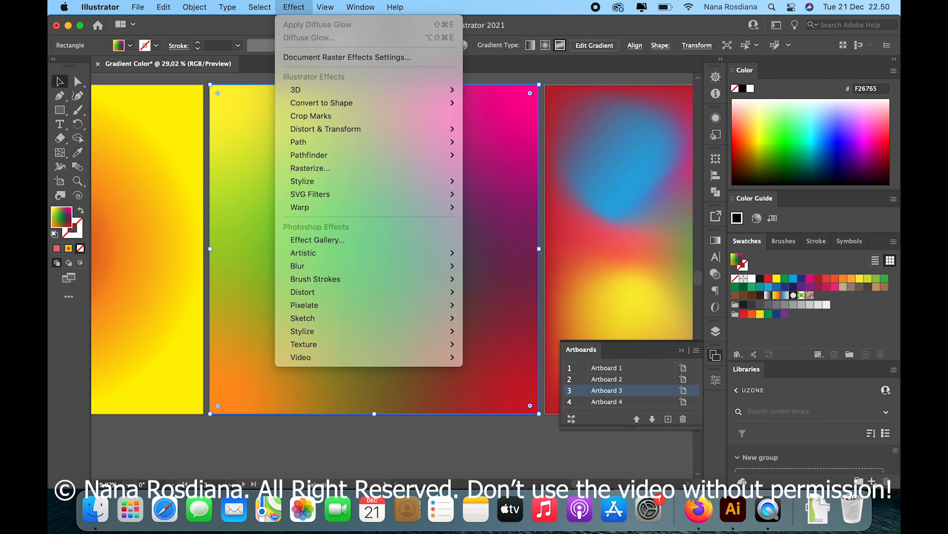
mouse_move(328, 145)
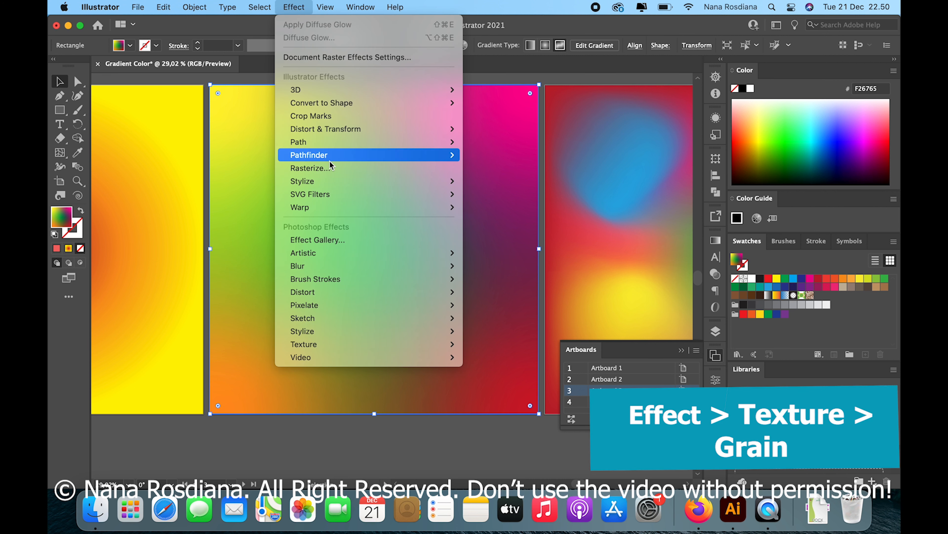
mouse_move(322, 323)
mouse_move(320, 345)
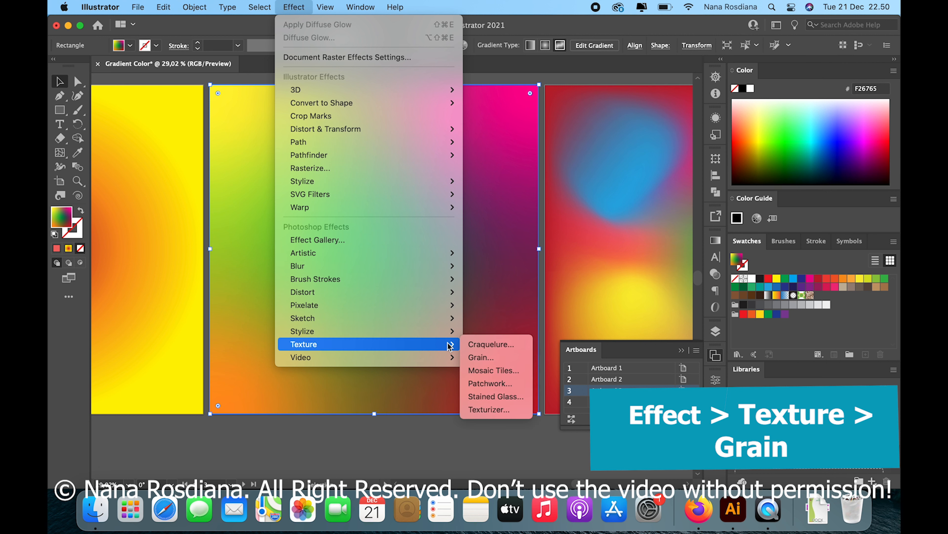
left_click(486, 357)
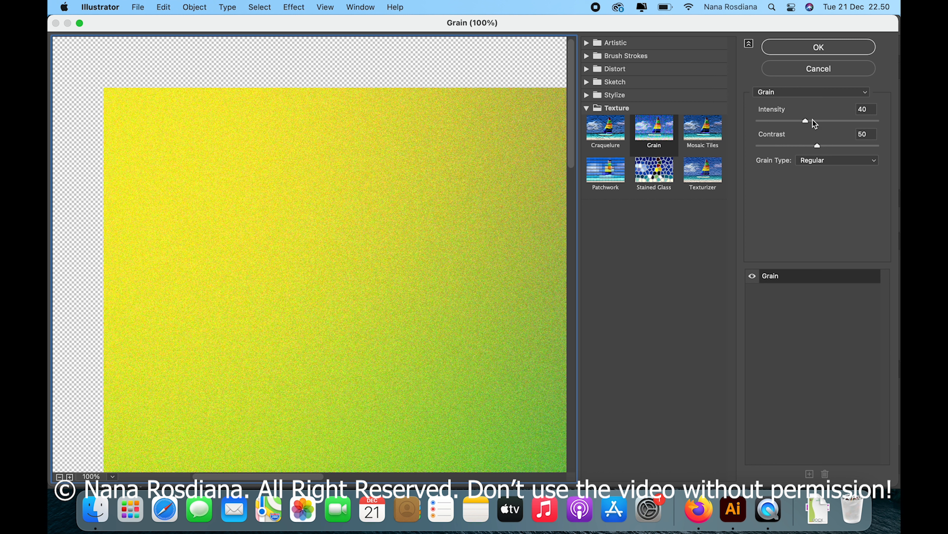
Apply the Grain effect with intensity 47, contrast 47 and the Soft grain type
left_click_drag(804, 121, 817, 153)
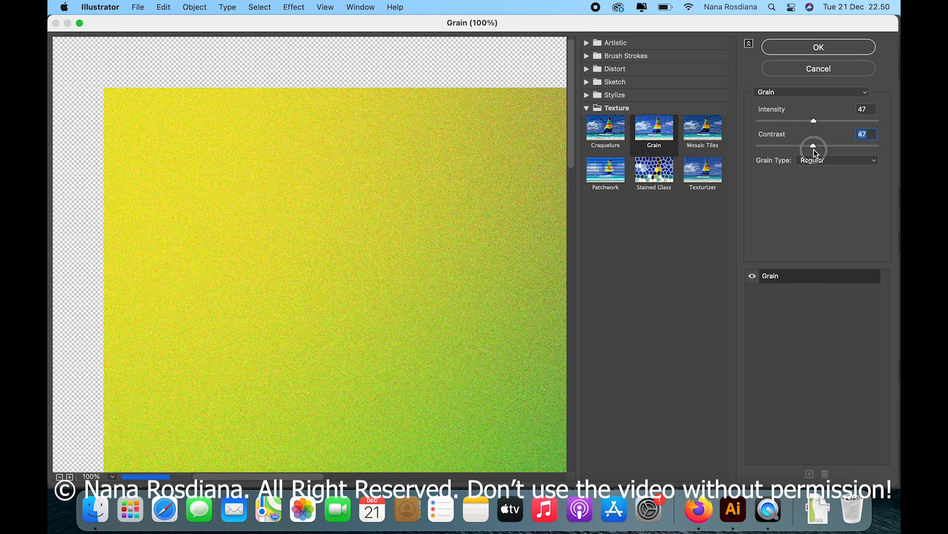
left_click(817, 165)
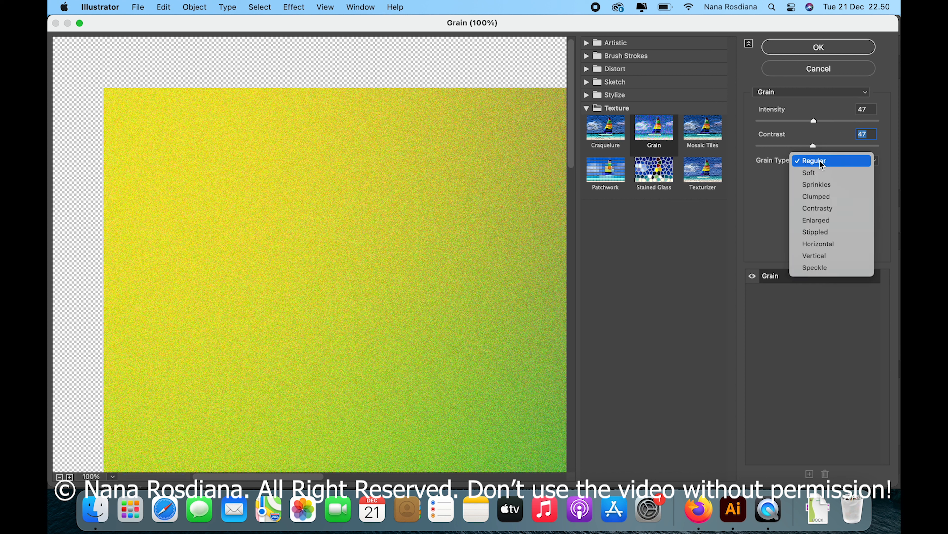
left_click(813, 176)
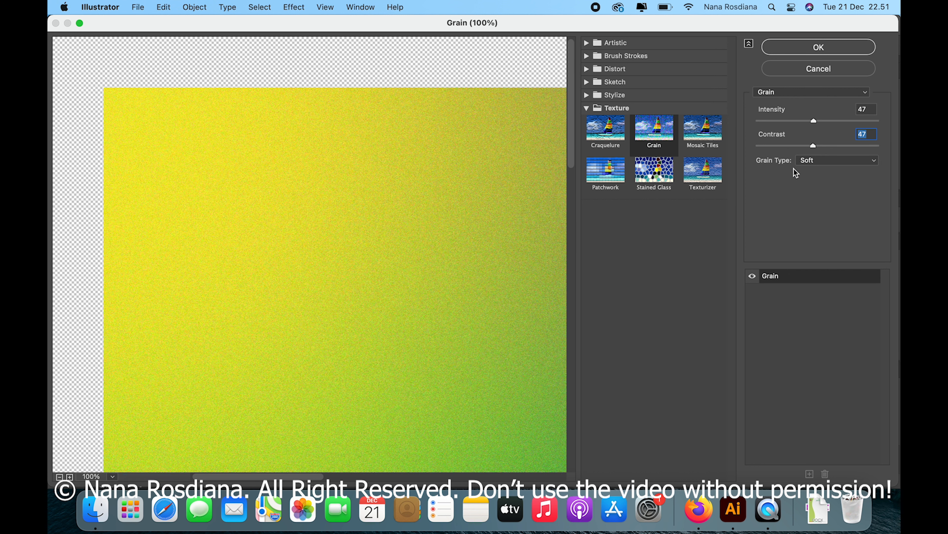
left_click(793, 49)
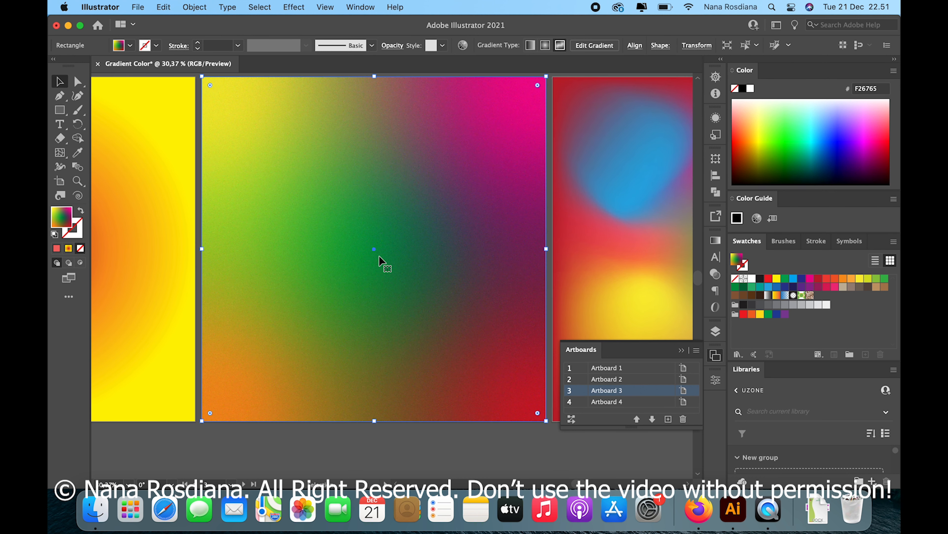
Examine the grain on the freeform gradient up close and alongside the other artboards, with the Artboards panel collapsed
scroll(380, 260, "up", 5)
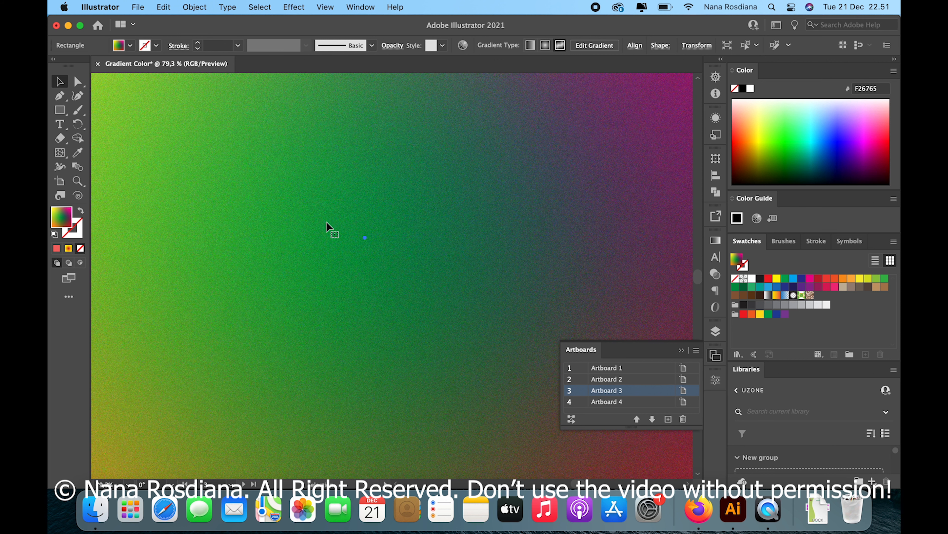
scroll(282, 253, "up", 1)
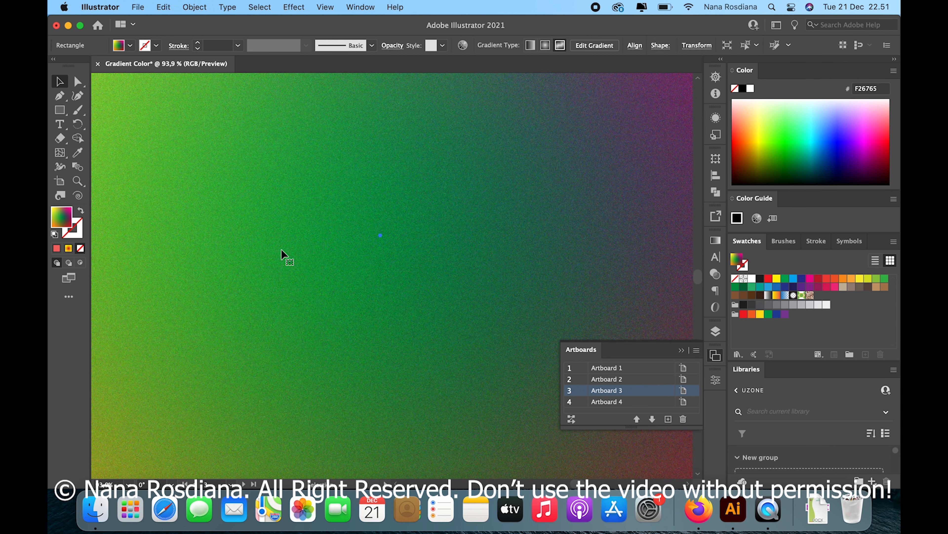
scroll(282, 255, "down", 2)
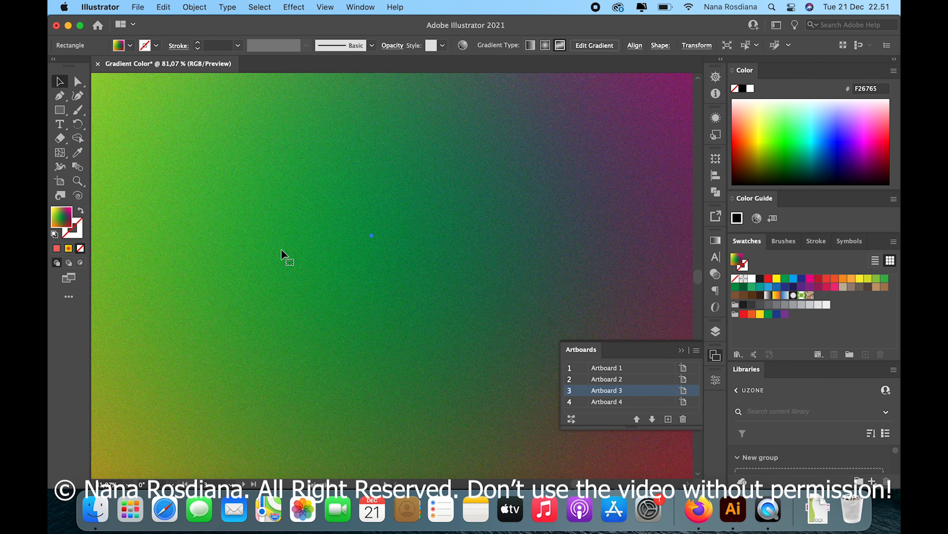
scroll(281, 250, "down", 6)
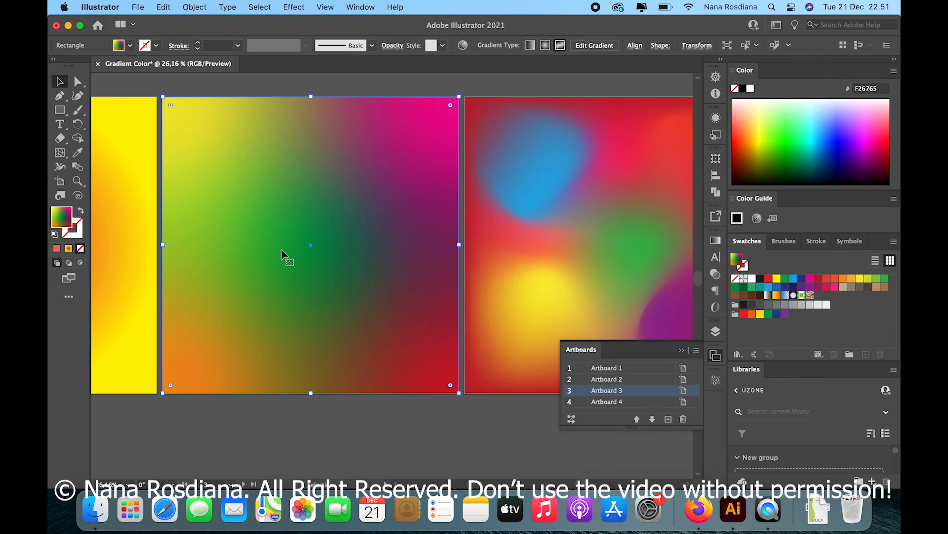
scroll(283, 251, "down", 2)
left_click(681, 350)
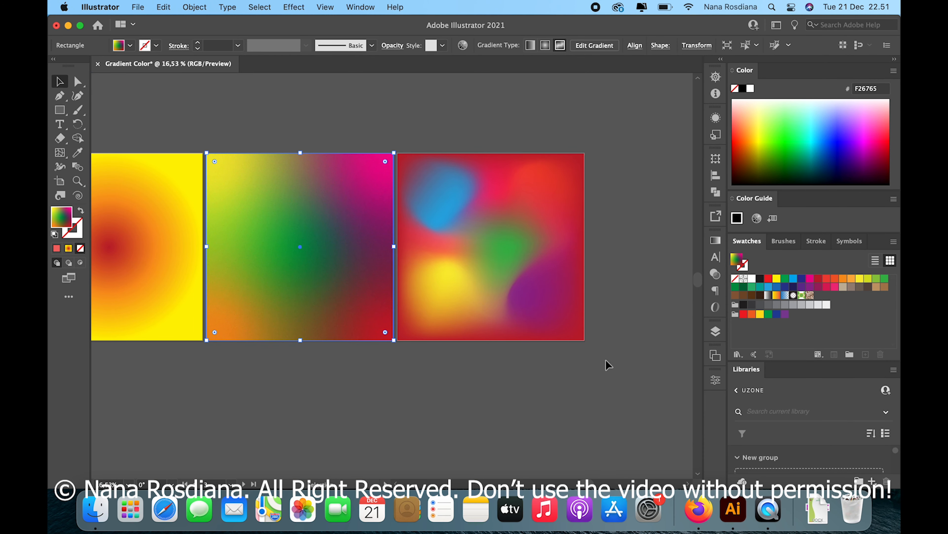
scroll(592, 370, "down", 1)
scroll(592, 370, "down", 1)
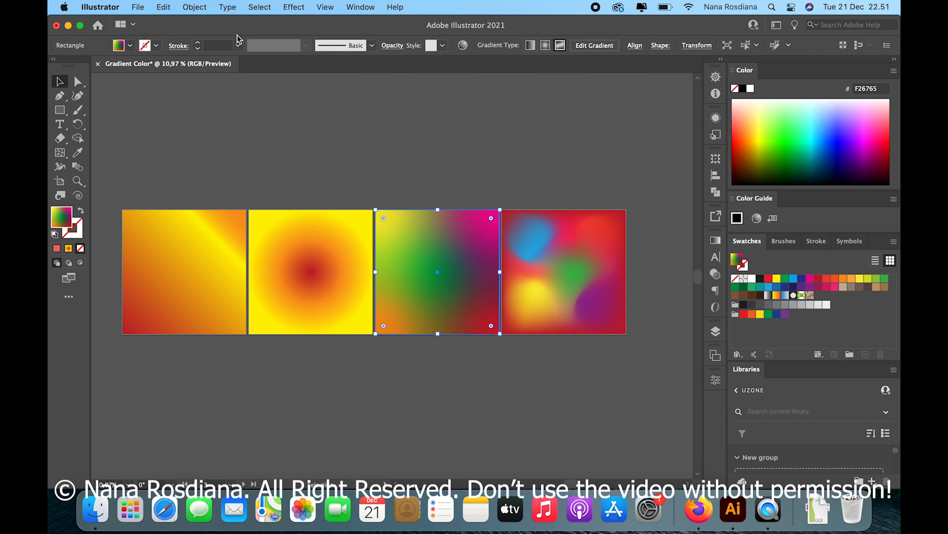
Rearrange all four artboards into a two-column grid with 20 px spacing, moving the artwork with them
left_click(140, 8)
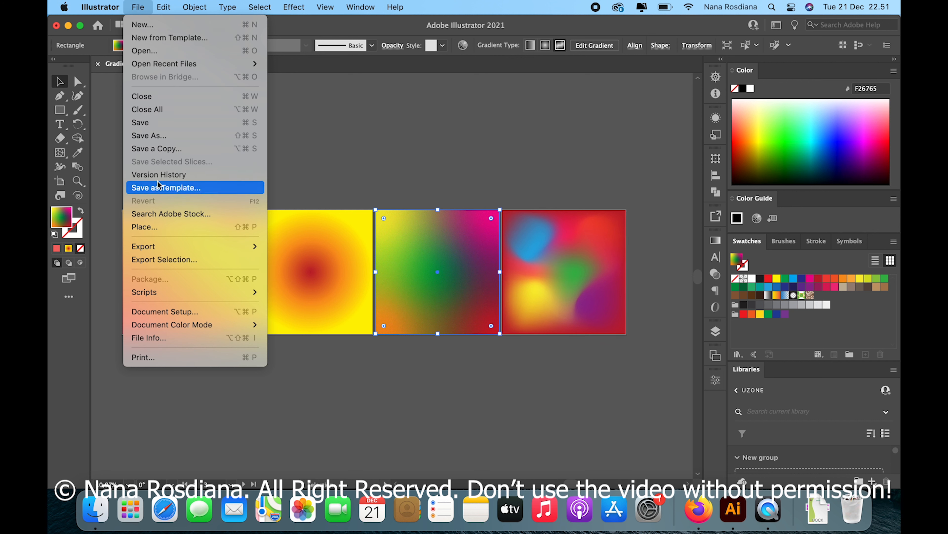
left_click(172, 311)
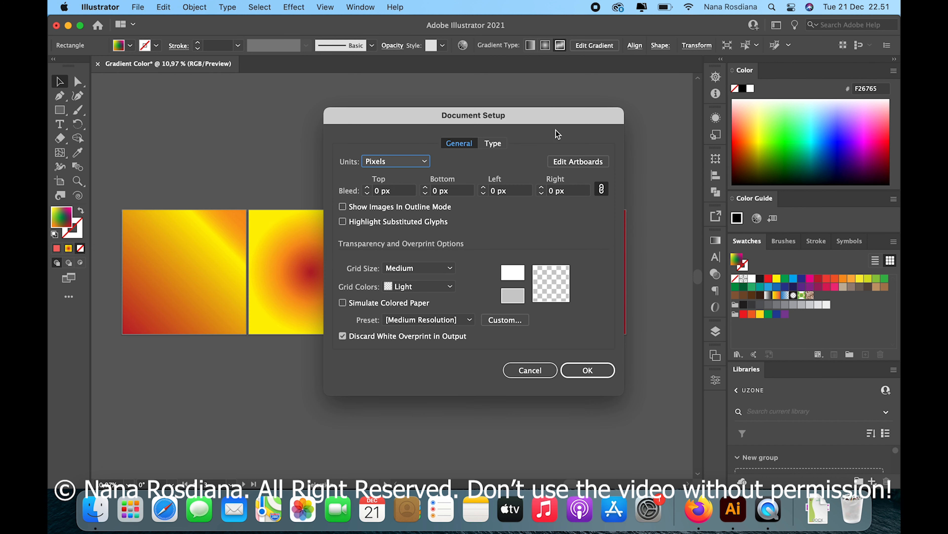
left_click(567, 161)
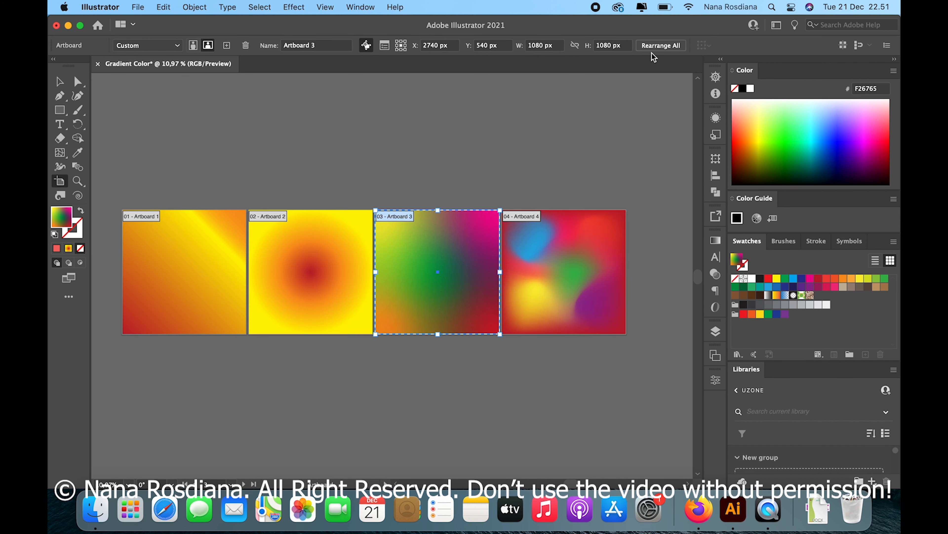
left_click(657, 46)
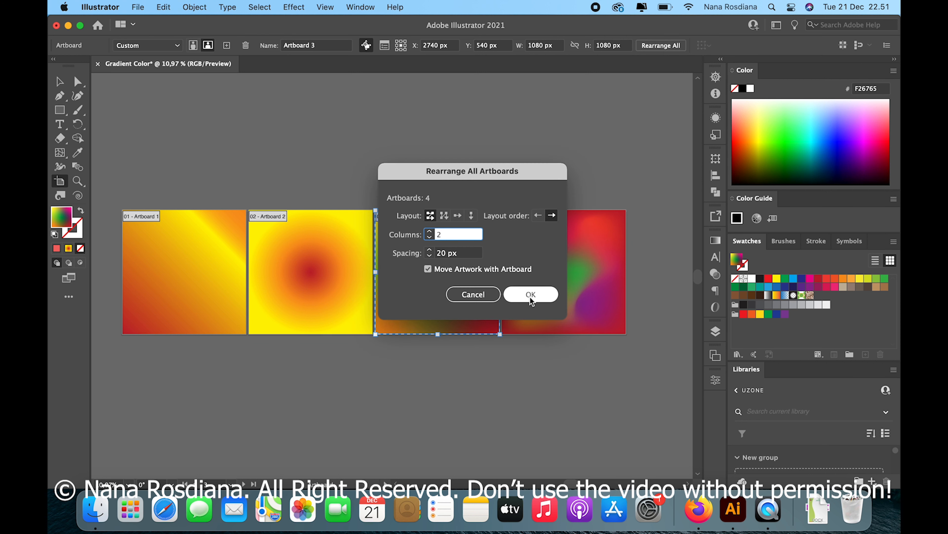
left_click(542, 299)
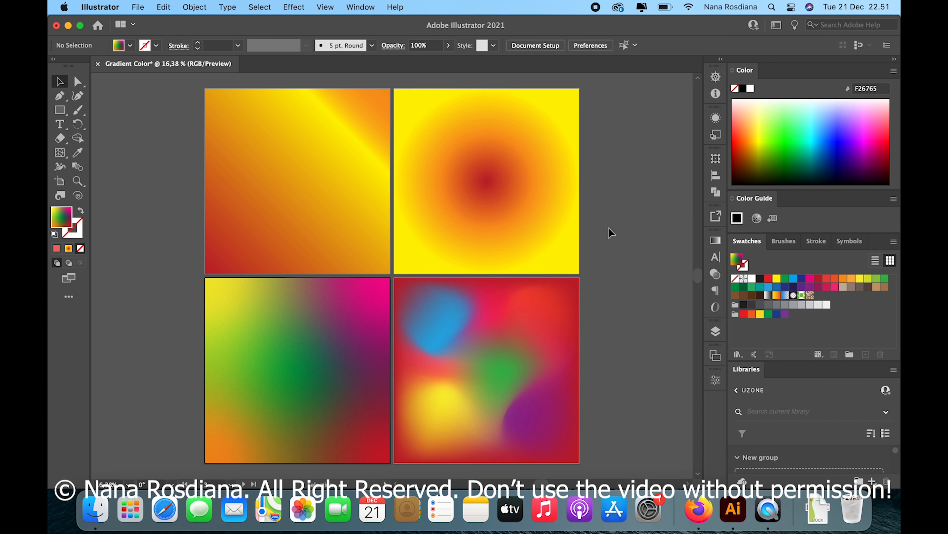
scroll(624, 238, "down", 1)
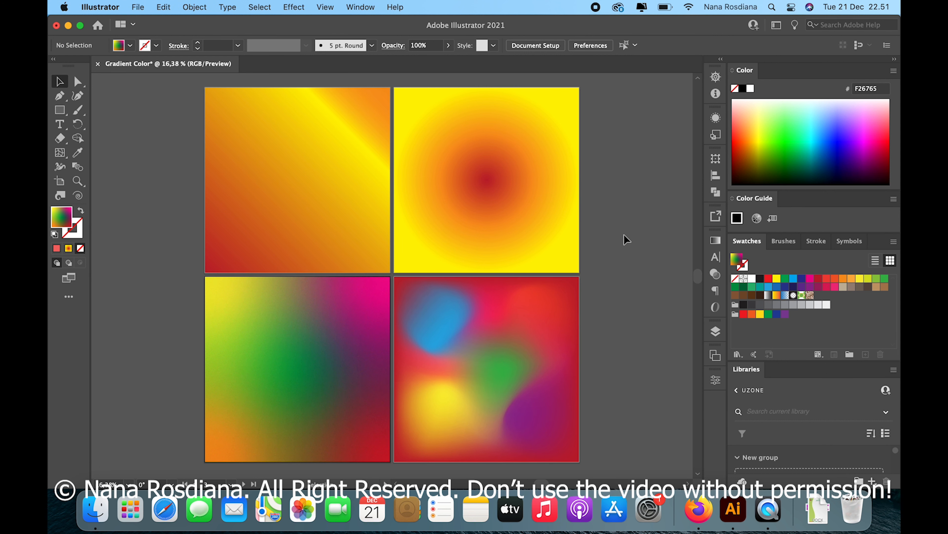